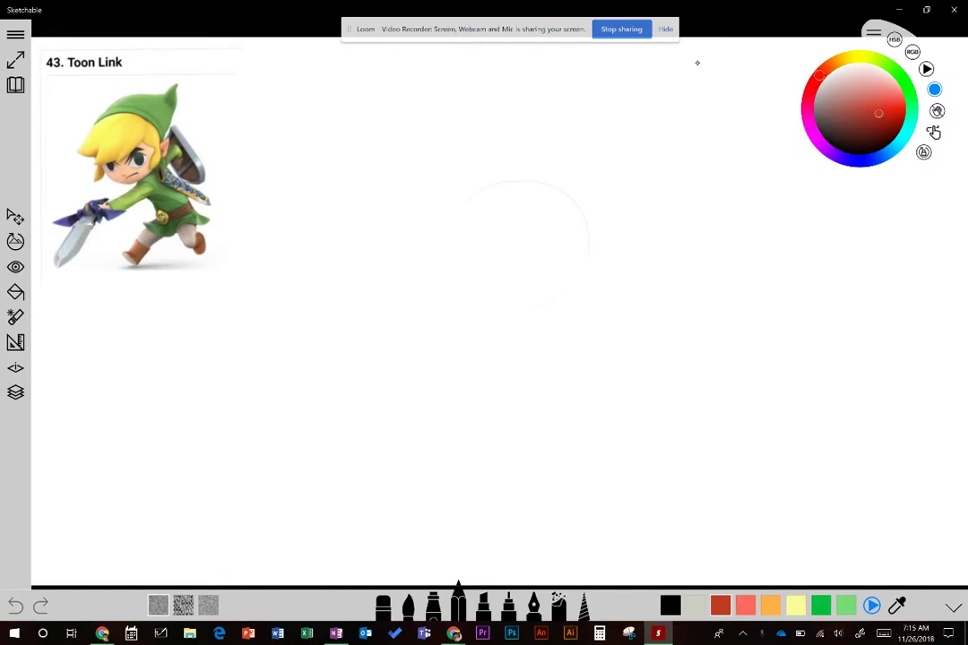
- Sketch a loose circle for the character's head with the red pencil in the blank area beside the reference image
mouse_move(558, 299)
mouse_down()
mouse_move(483, 192)
mouse_move(592, 247)
mouse_up()
click(458, 604)
click(458, 604)
click(497, 186)
drag(466, 190, 584, 215)
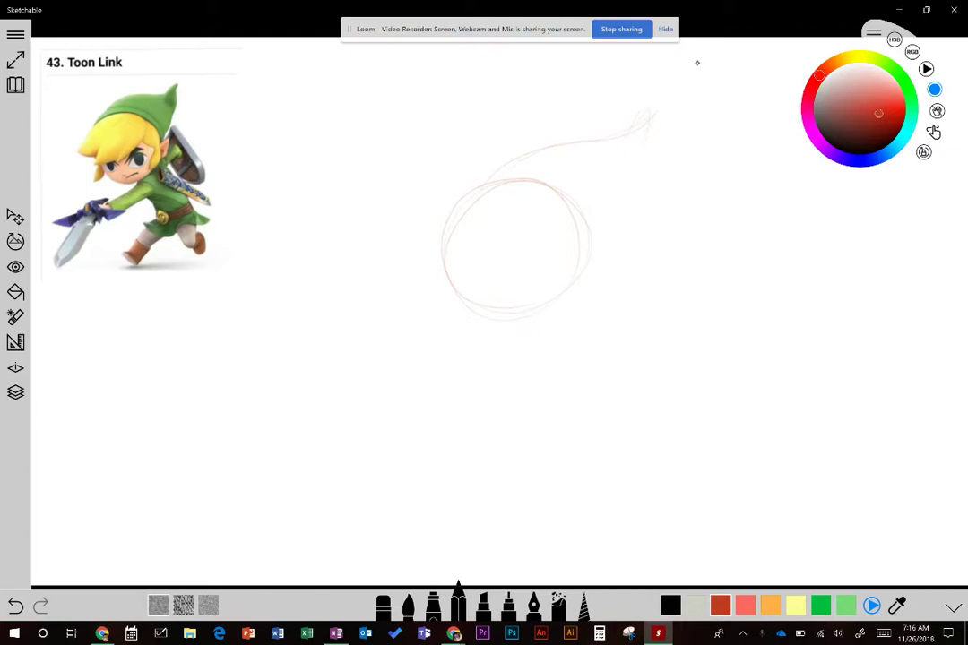
- Sketch the pointed cap sweeping up and back from the head, with its brim, and rough in the pointed ear
mouse_move(657, 113)
mouse_down()
mouse_move(659, 143)
mouse_move(644, 178)
mouse_move(587, 242)
mouse_up()
drag(646, 117, 528, 166)
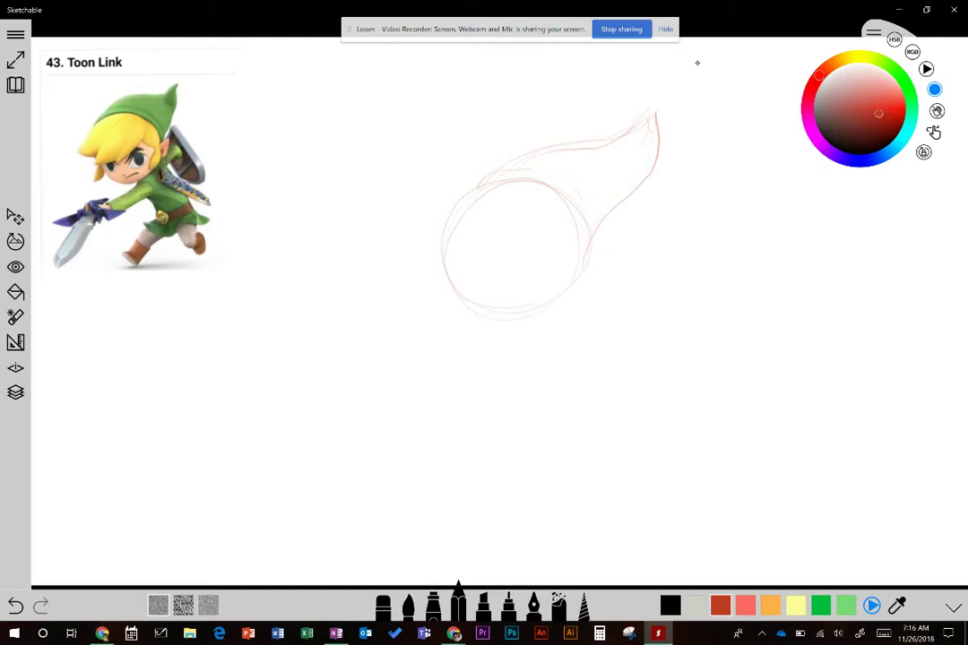
drag(479, 187, 584, 204)
drag(598, 244, 564, 291)
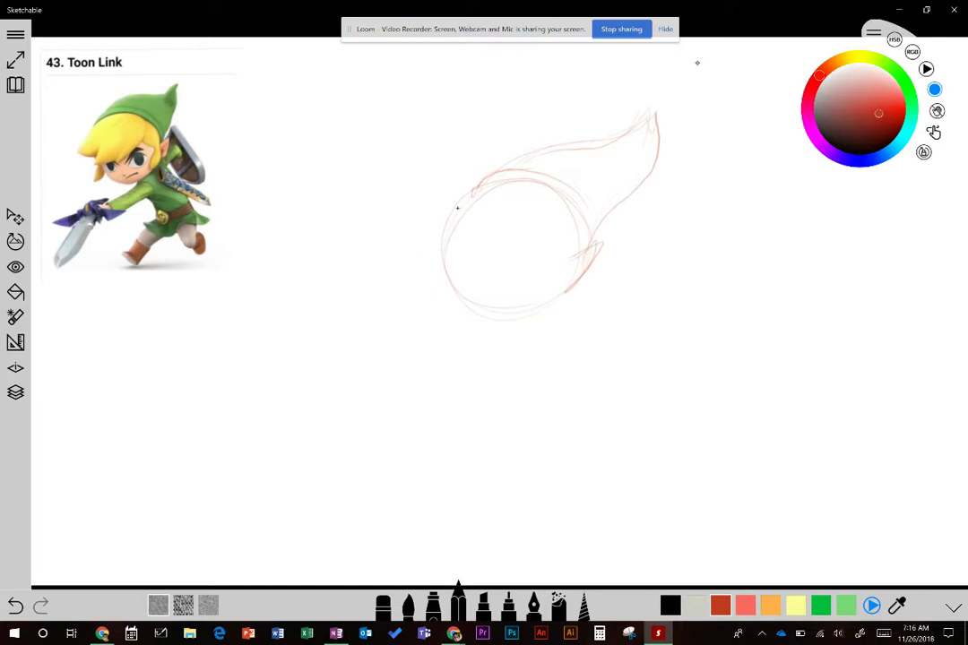
- Sketch the hair's outer edge in front of the forehead, erasing the overlong strokes and the circle line behind it
drag(465, 196, 400, 267)
drag(444, 220, 397, 266)
click(383, 599)
drag(397, 267, 419, 248)
click(383, 601)
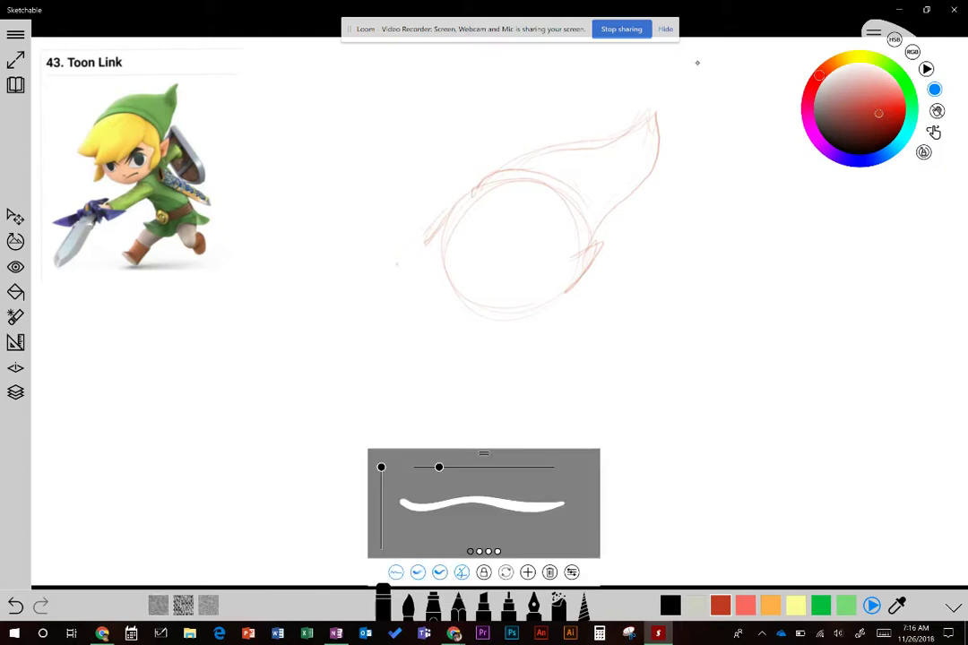
click(397, 264)
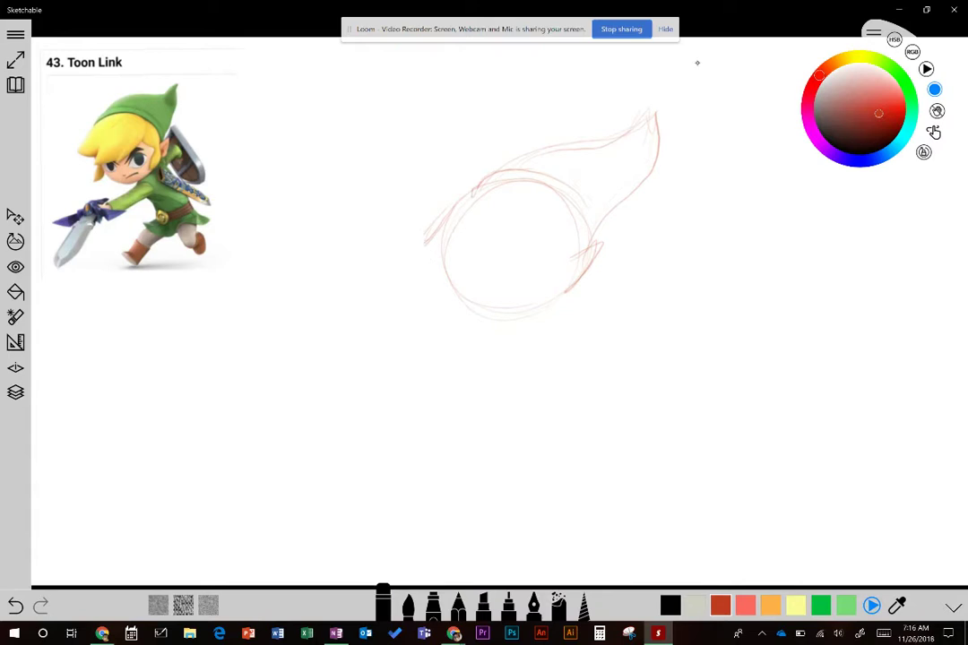
drag(424, 245, 430, 233)
mouse_move(469, 205)
mouse_down()
mouse_move(451, 235)
mouse_move(443, 229)
mouse_up()
- Sketch the jagged bangs across the forehead and the lock of hair in front of the ear in pencil
click(458, 606)
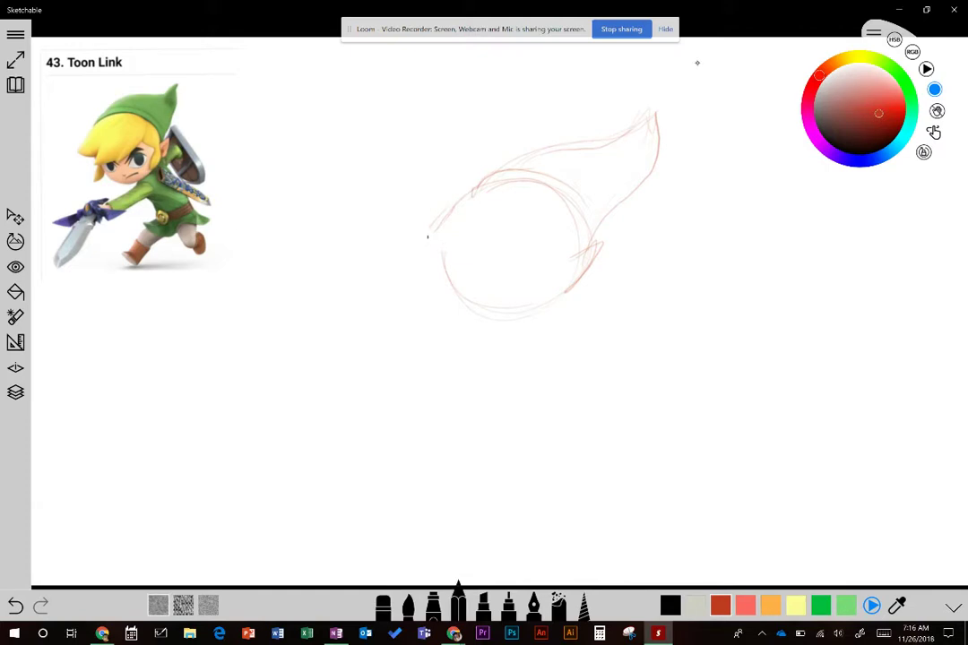
mouse_move(467, 197)
mouse_down()
mouse_move(439, 249)
mouse_move(497, 233)
mouse_up()
drag(495, 235, 474, 260)
mouse_move(476, 259)
mouse_down()
mouse_move(536, 234)
mouse_move(530, 248)
mouse_move(565, 231)
mouse_up()
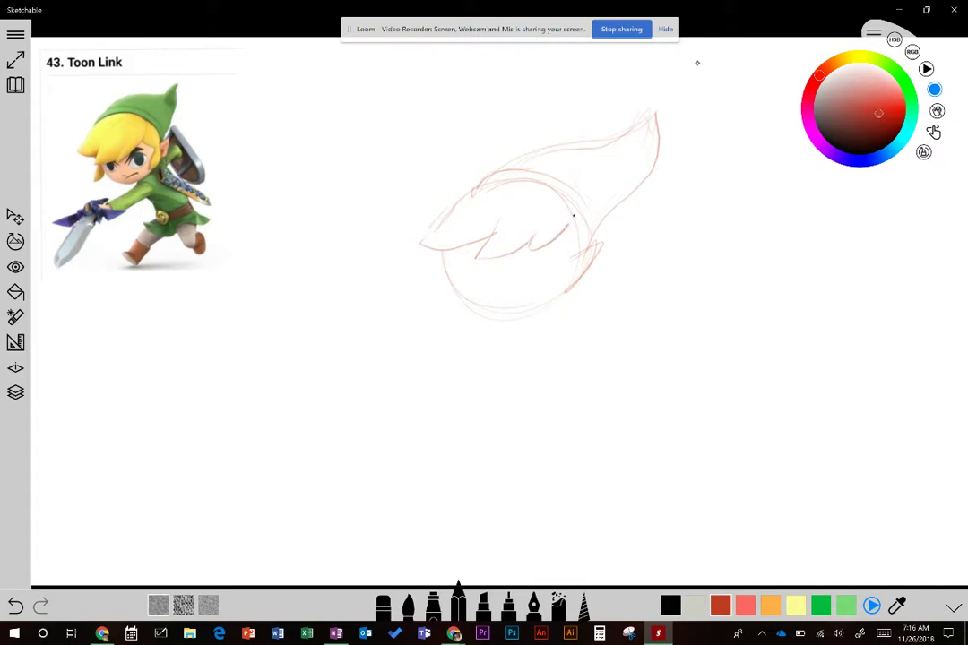
drag(569, 250, 562, 293)
drag(574, 253, 557, 296)
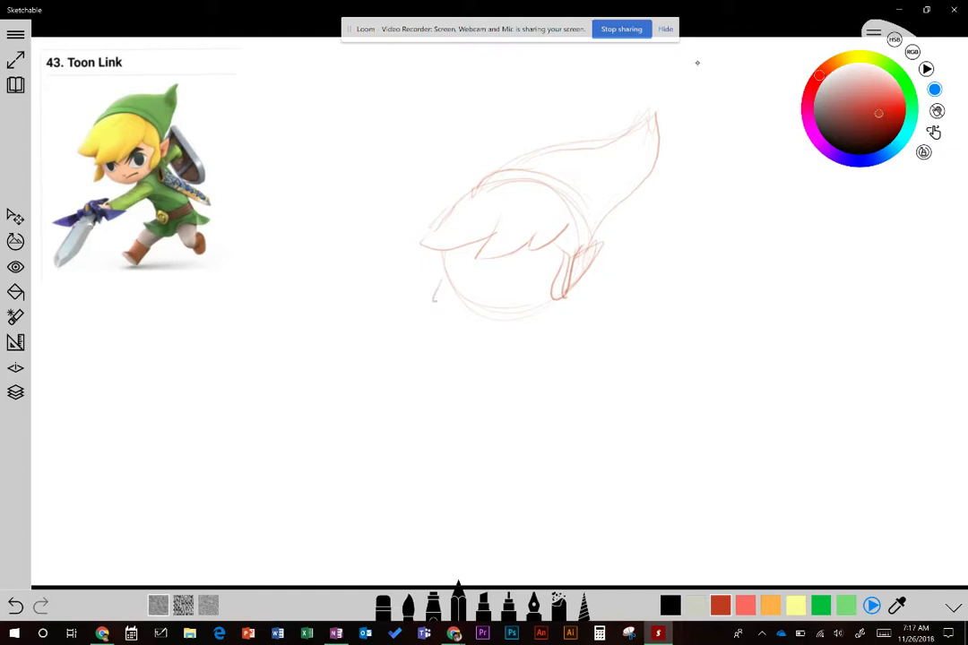
- Add the hair lock on the far side of the face, firm up the jawline and detail the ear
drag(445, 279, 453, 294)
mouse_move(442, 249)
mouse_down()
mouse_move(450, 296)
mouse_move(477, 313)
mouse_move(566, 293)
mouse_up()
mouse_move(575, 256)
mouse_down()
mouse_move(603, 244)
mouse_move(572, 287)
mouse_up()
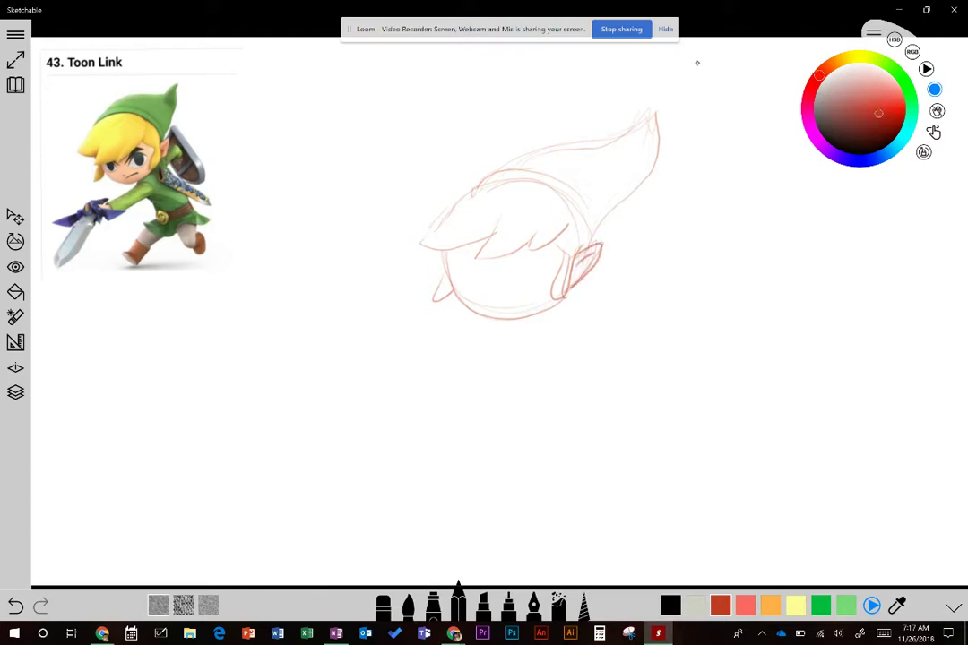
drag(577, 263, 582, 269)
- Redraw the cap with a slimmer, firmer outline and a curved brim band above the hair
mouse_move(504, 167)
mouse_down()
mouse_move(636, 130)
mouse_move(637, 162)
mouse_up()
drag(657, 121, 593, 235)
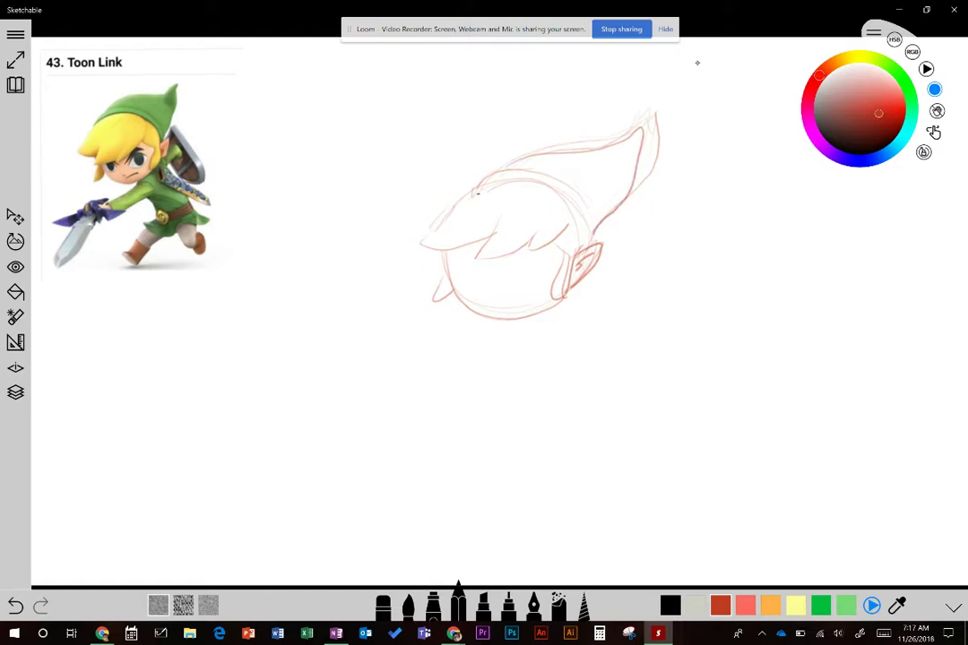
drag(474, 192, 540, 186)
drag(459, 161, 497, 199)
drag(538, 185, 563, 182)
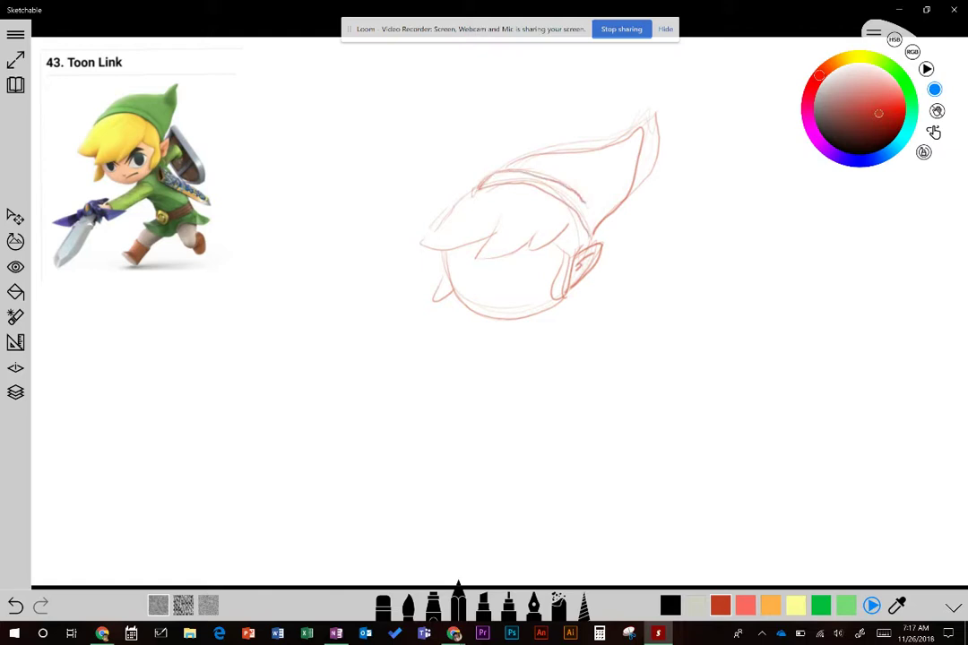
key(ctrl+z)
drag(472, 159, 496, 182)
mouse_move(593, 222)
mouse_down()
mouse_move(554, 176)
mouse_move(535, 172)
mouse_up()
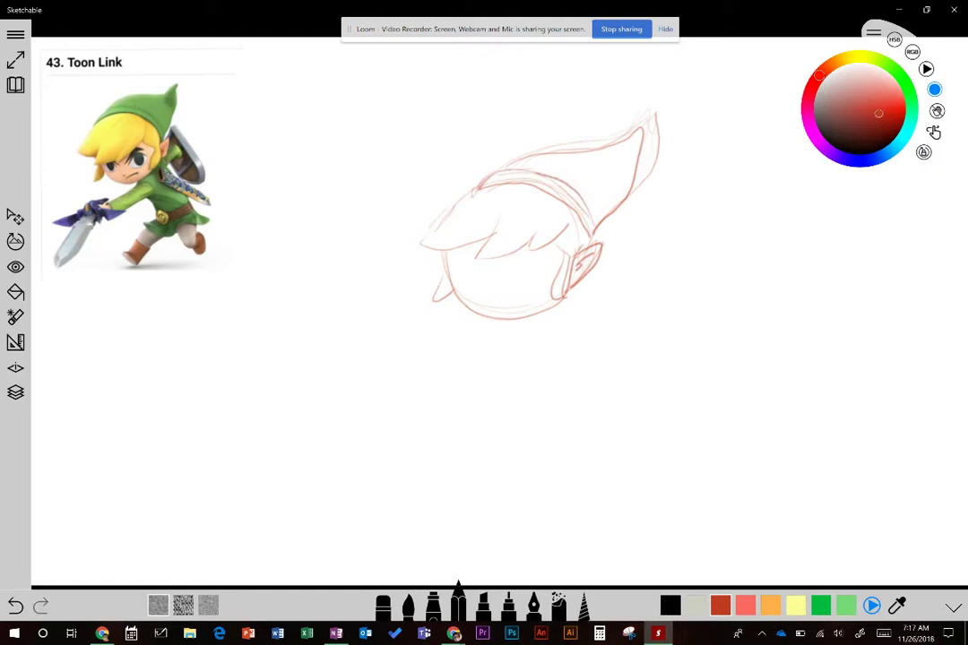
- Erase the lower curve of the chin and redraw the jawline in pencil
scroll(507, 242, up, 3)
scroll(507, 242, down, 3)
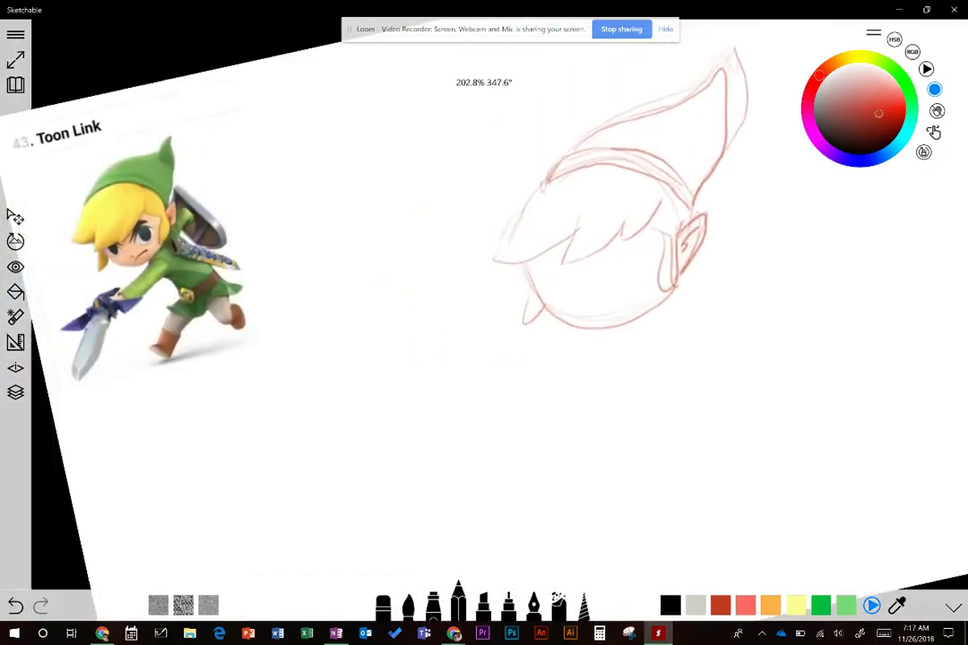
scroll(618, 242, up, 1)
scroll(618, 269, up, 1)
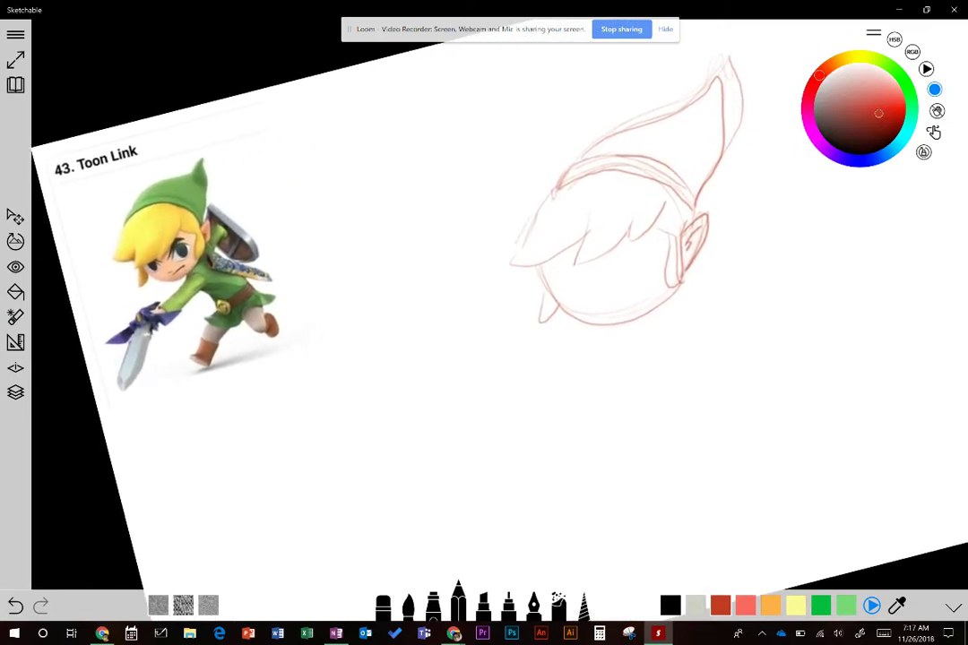
scroll(618, 269, down, 2)
scroll(573, 296, down, 1)
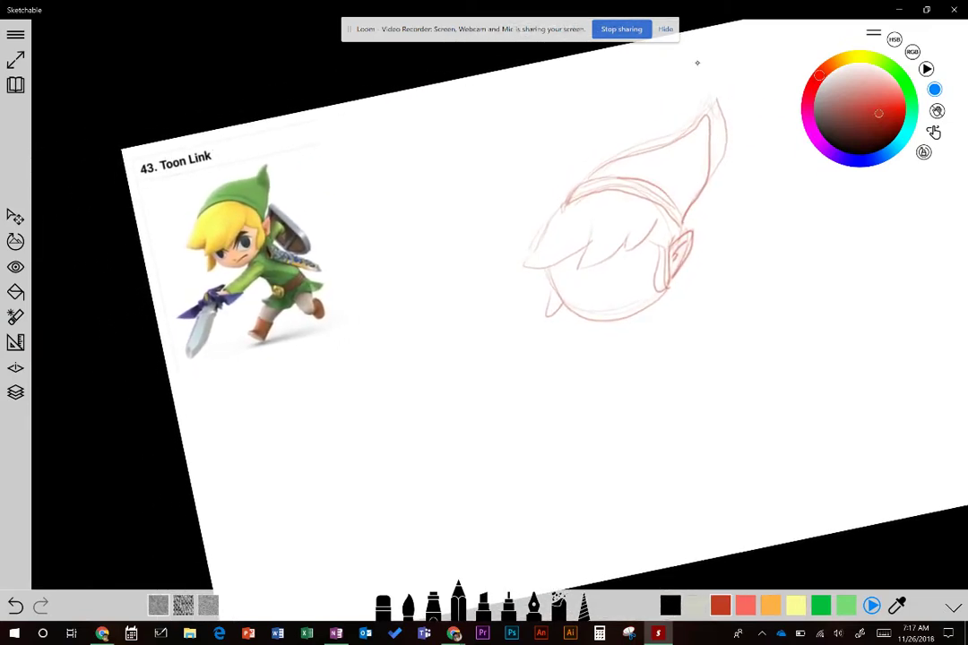
click(382, 599)
mouse_move(625, 312)
mouse_down()
mouse_move(667, 289)
mouse_move(590, 320)
mouse_up()
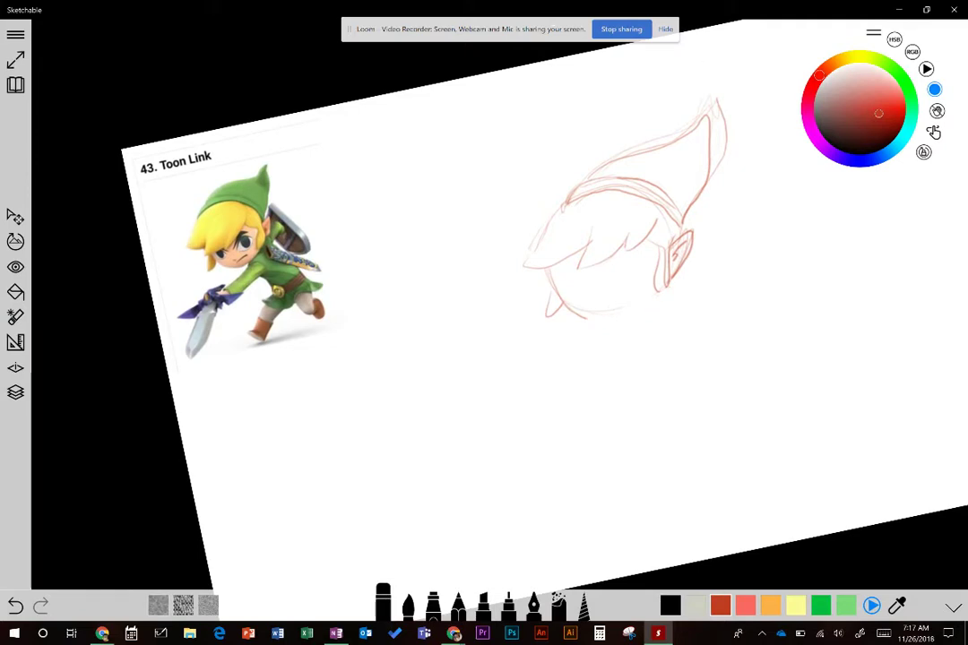
click(458, 596)
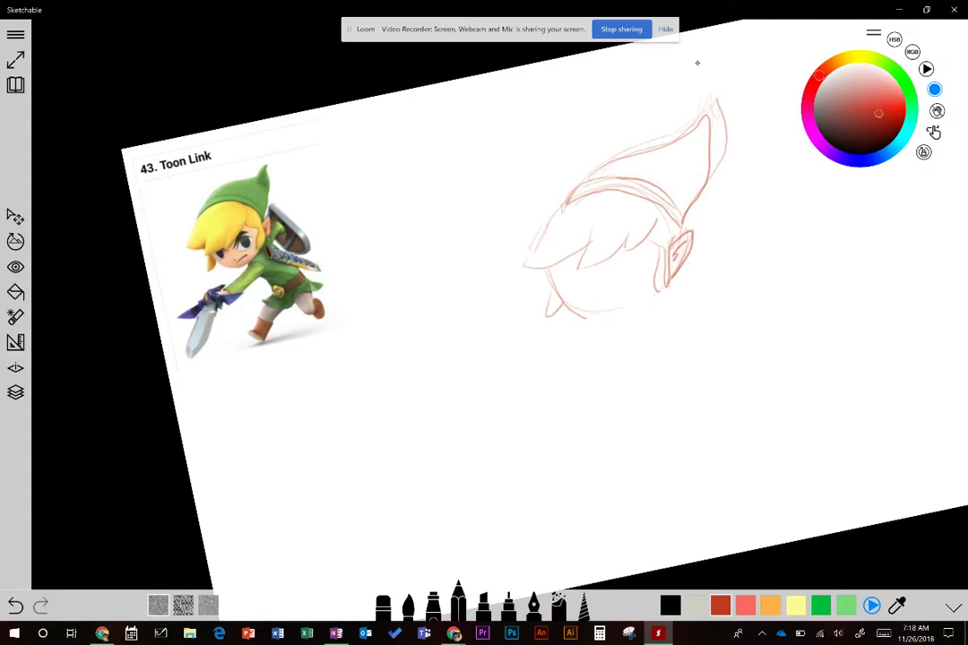
mouse_move(618, 315)
mouse_down()
mouse_move(666, 292)
mouse_move(641, 309)
mouse_up()
- Sketch the eyes with their irises, the nose and a frowning mouth, trimming the nose mark with the eraser
mouse_move(619, 261)
mouse_down()
mouse_move(633, 259)
mouse_move(632, 275)
mouse_up()
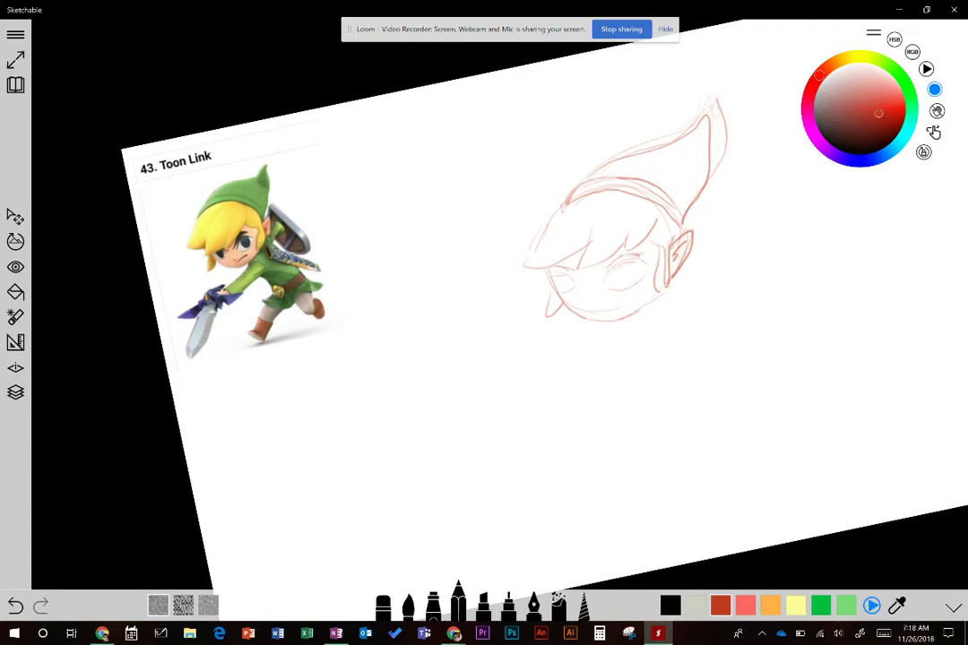
mouse_move(560, 273)
mouse_down()
mouse_move(562, 286)
mouse_move(569, 274)
mouse_move(557, 274)
mouse_up()
mouse_move(620, 263)
mouse_down()
mouse_move(624, 279)
mouse_move(634, 275)
mouse_up()
drag(606, 310, 632, 301)
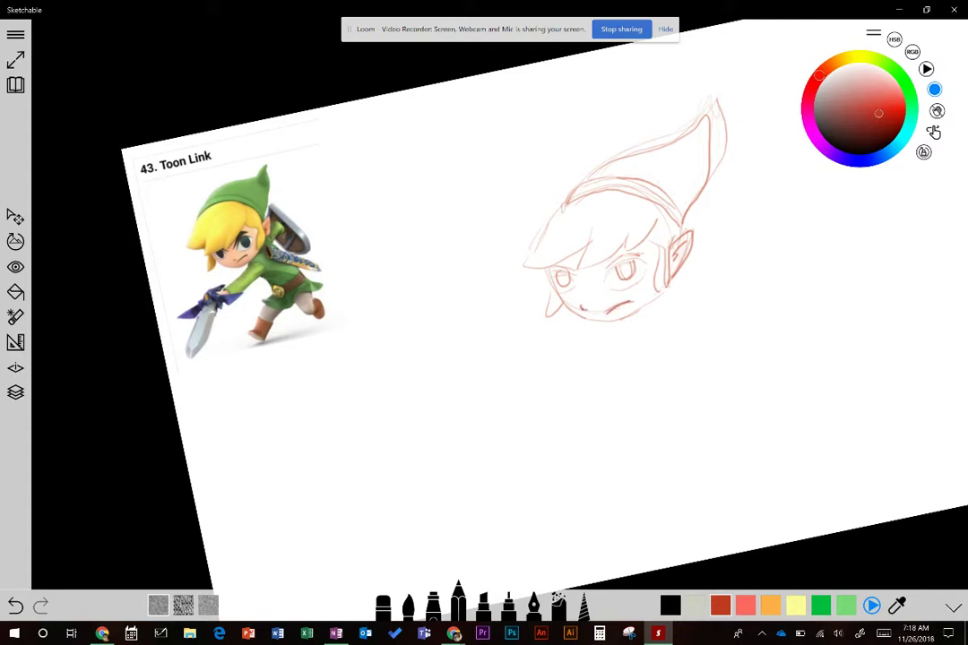
click(383, 606)
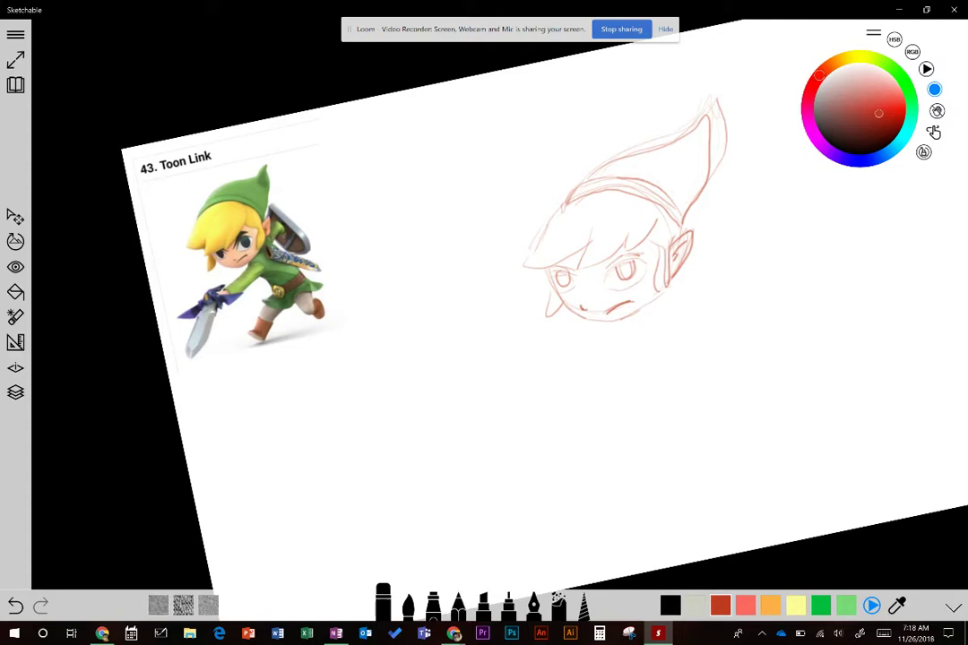
drag(584, 311, 587, 307)
- Sketch the neck and the outstretched sword arm with its sleeve cuff in pencil, reaching diagonally down below the face
click(458, 606)
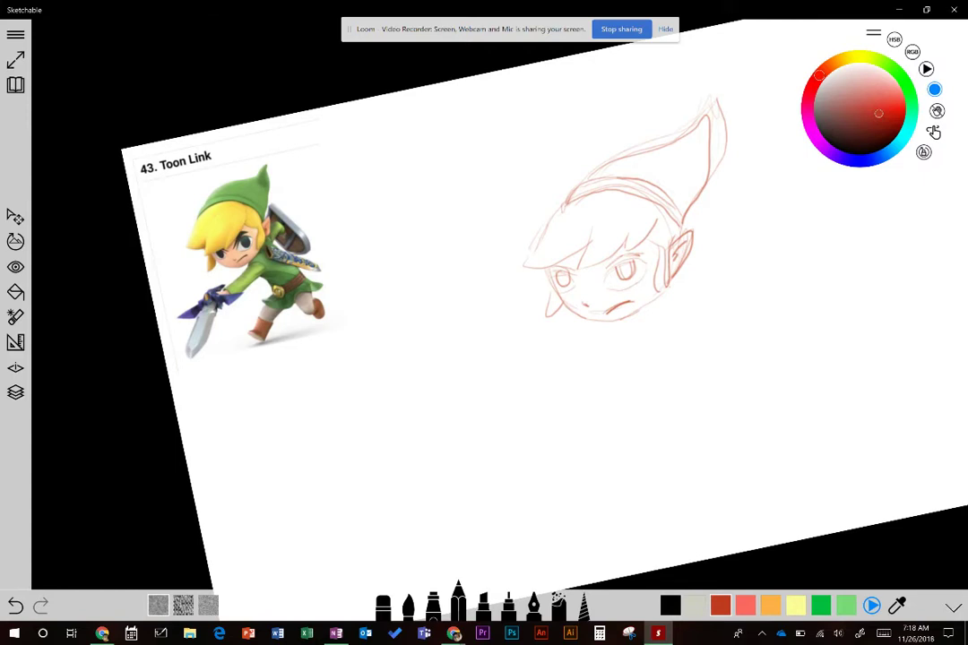
scroll(574, 278, up, 2)
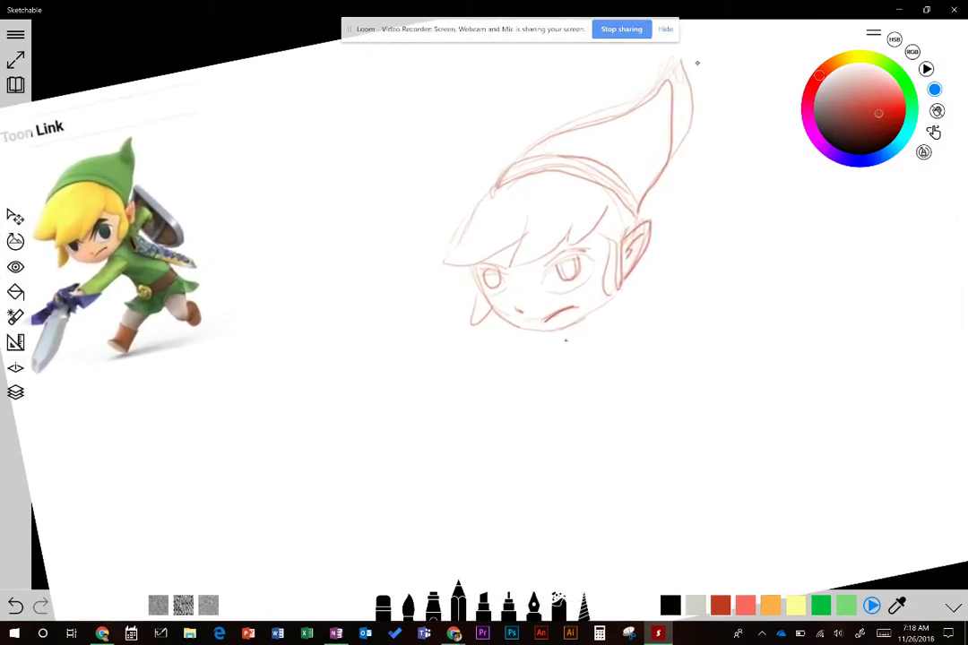
mouse_move(563, 344)
mouse_down()
mouse_move(603, 360)
mouse_move(543, 423)
mouse_up()
mouse_move(567, 345)
mouse_down()
mouse_move(493, 428)
mouse_move(507, 458)
mouse_move(553, 421)
mouse_up()
- Sketch the torso leaning forward, the belt with its oval buckle and the flared, wavy-edged tunic skirt
scroll(591, 367, down, 4)
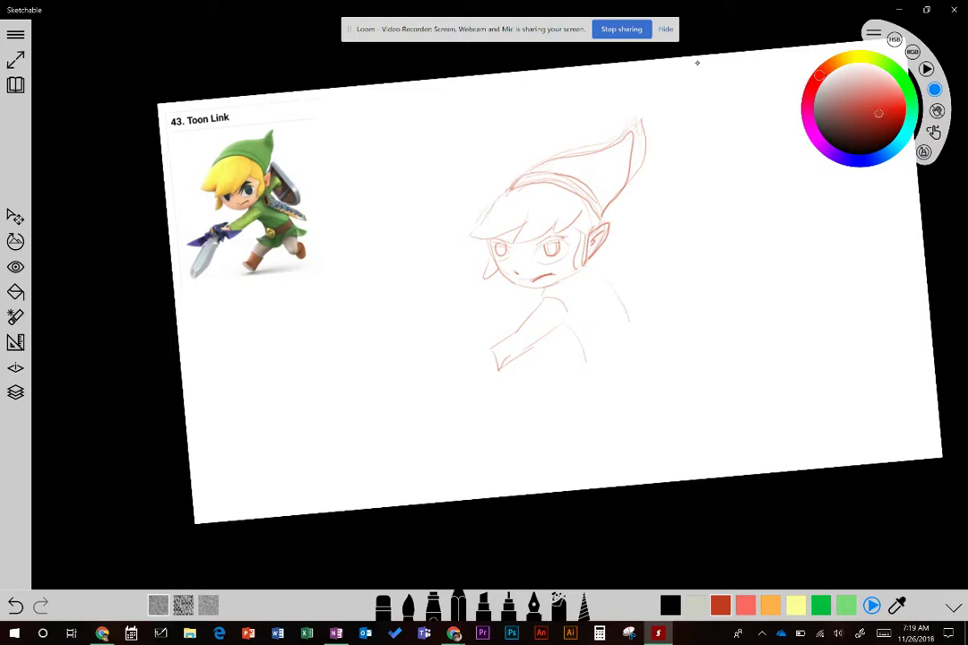
mouse_move(570, 297)
mouse_down()
mouse_move(631, 341)
mouse_move(592, 358)
mouse_move(584, 345)
mouse_move(636, 344)
mouse_up()
mouse_move(574, 367)
mouse_down()
mouse_move(563, 385)
mouse_move(656, 373)
mouse_move(647, 359)
mouse_move(656, 366)
mouse_up()
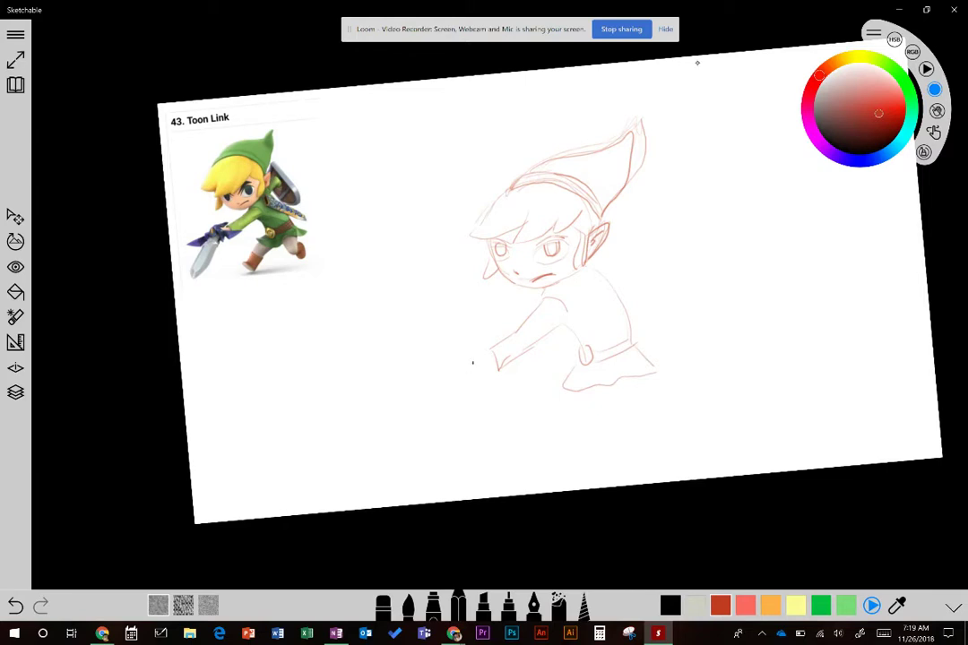
- Sketch the fist at the end of the arm and the sword with its winged guard and downward-pointing blade
drag(492, 360, 463, 371)
drag(476, 373, 440, 388)
mouse_move(499, 366)
mouse_down()
mouse_move(518, 362)
mouse_move(439, 423)
mouse_up()
drag(444, 448, 472, 430)
mouse_move(476, 380)
mouse_down()
mouse_move(478, 428)
mouse_move(440, 429)
mouse_move(445, 447)
mouse_move(461, 438)
mouse_up()
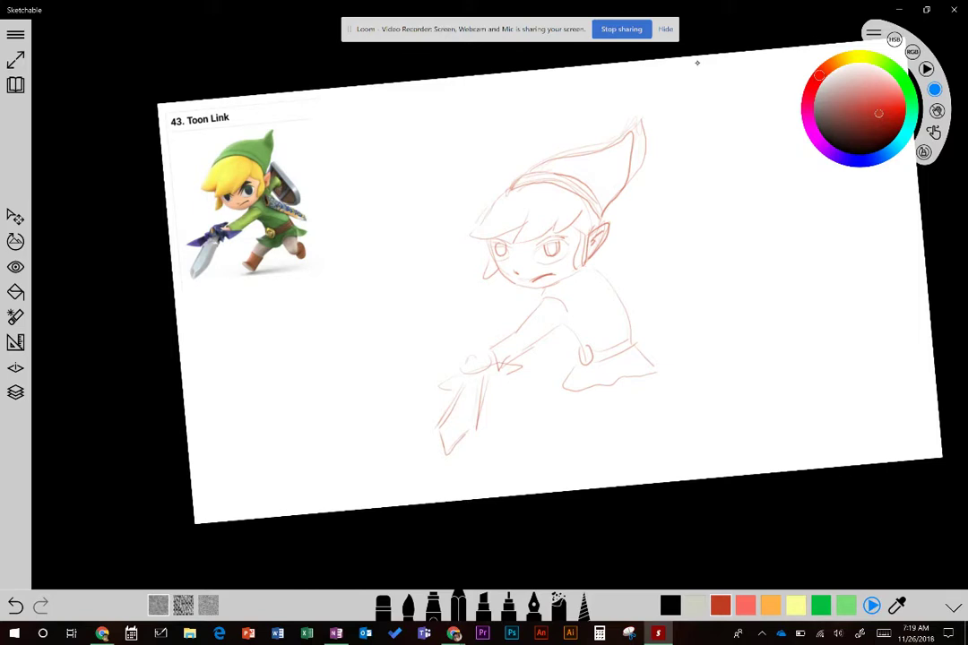
mouse_move(470, 354)
mouse_down()
mouse_move(496, 346)
mouse_move(457, 390)
mouse_up()
- Sketch the front leg with its boot opening and the bent rear leg with its boot kicked back
mouse_move(565, 397)
mouse_down()
mouse_move(560, 407)
mouse_move(592, 409)
mouse_move(582, 428)
mouse_move(555, 427)
mouse_move(575, 438)
mouse_move(561, 433)
mouse_up()
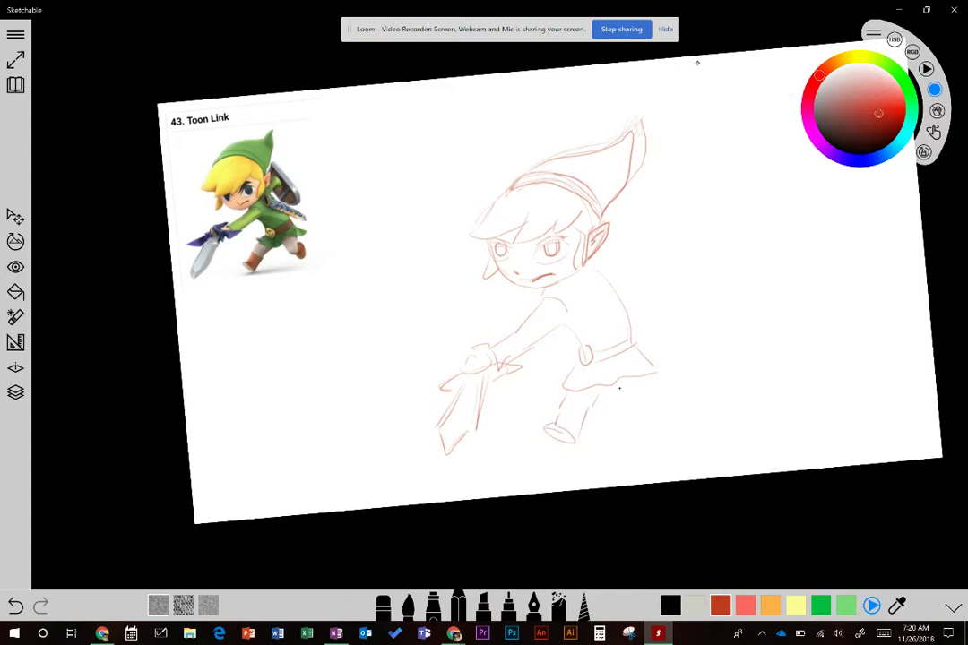
mouse_move(634, 380)
mouse_down()
mouse_move(638, 412)
mouse_move(655, 383)
mouse_up()
drag(661, 422, 660, 439)
mouse_move(657, 396)
mouse_down()
mouse_move(668, 409)
mouse_move(658, 434)
mouse_up()
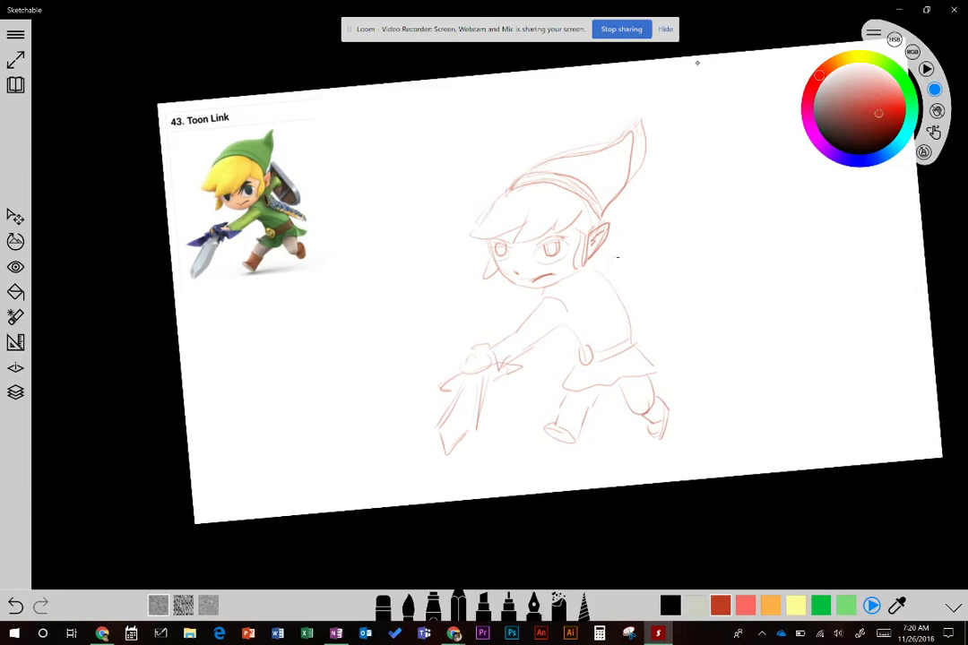
- Sketch the rear arm behind the shoulder and the outline of the long rounded shield it carries
drag(617, 260, 612, 272)
drag(628, 231, 634, 254)
drag(617, 218, 636, 206)
drag(638, 208, 672, 330)
mouse_move(648, 214)
mouse_down()
mouse_move(669, 271)
mouse_move(664, 315)
mouse_up()
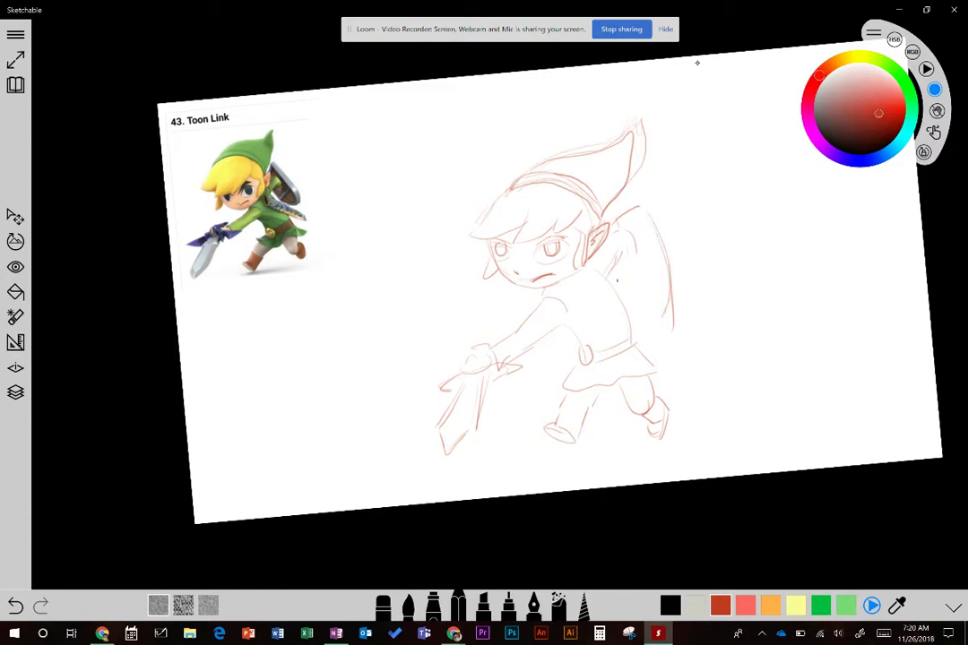
mouse_move(616, 269)
mouse_down()
mouse_move(649, 315)
mouse_move(669, 302)
mouse_up()
drag(644, 206, 621, 215)
mouse_move(613, 221)
mouse_down()
mouse_move(660, 205)
mouse_move(672, 277)
mouse_up()
mouse_move(664, 224)
mouse_down()
mouse_move(687, 292)
mouse_move(673, 306)
mouse_up()
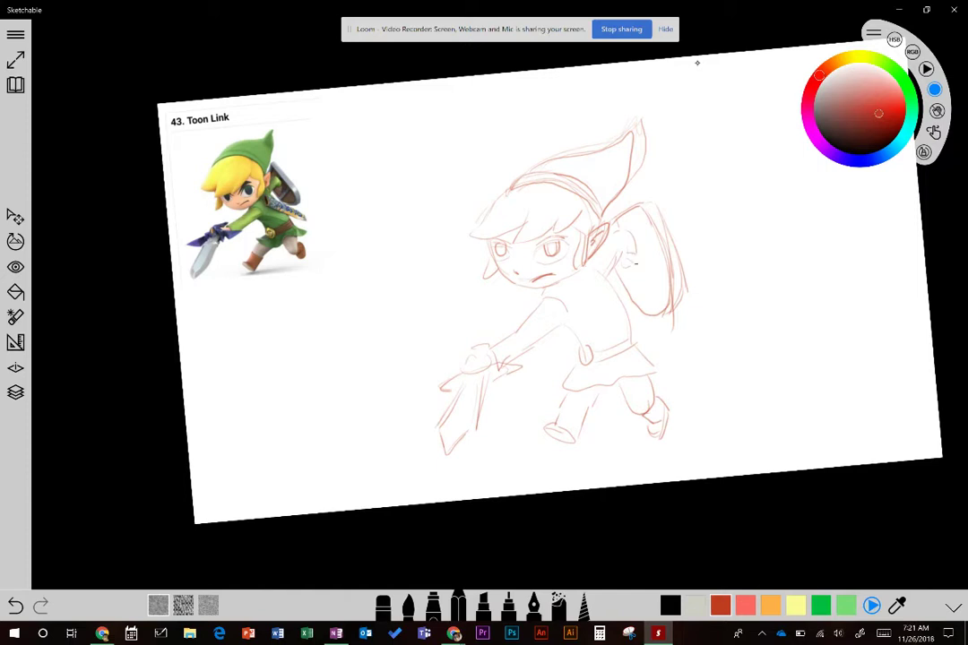
- Sketch the rear hand's fingers and the strap bands across the inside of the shield
drag(633, 258, 663, 296)
click(642, 271)
mouse_move(649, 226)
mouse_down()
mouse_move(665, 282)
mouse_move(649, 308)
mouse_up()
- Erase the shield's misplaced edge lines and redraw its rim as a narrow double curve, trimming the stray outer strokes
click(383, 605)
mouse_move(654, 238)
mouse_down()
mouse_move(654, 215)
mouse_move(679, 325)
mouse_up()
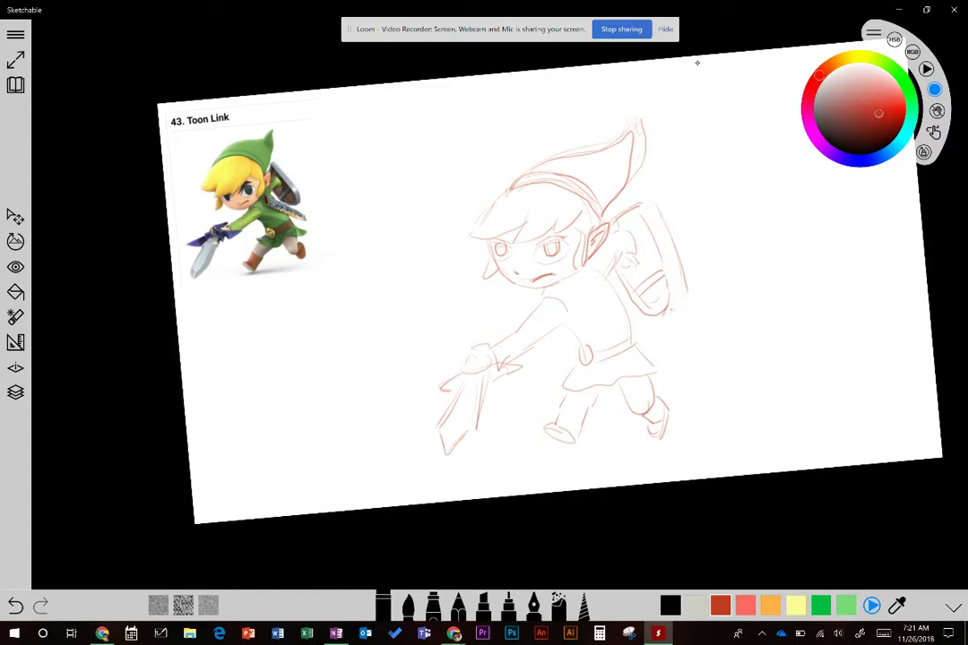
click(458, 606)
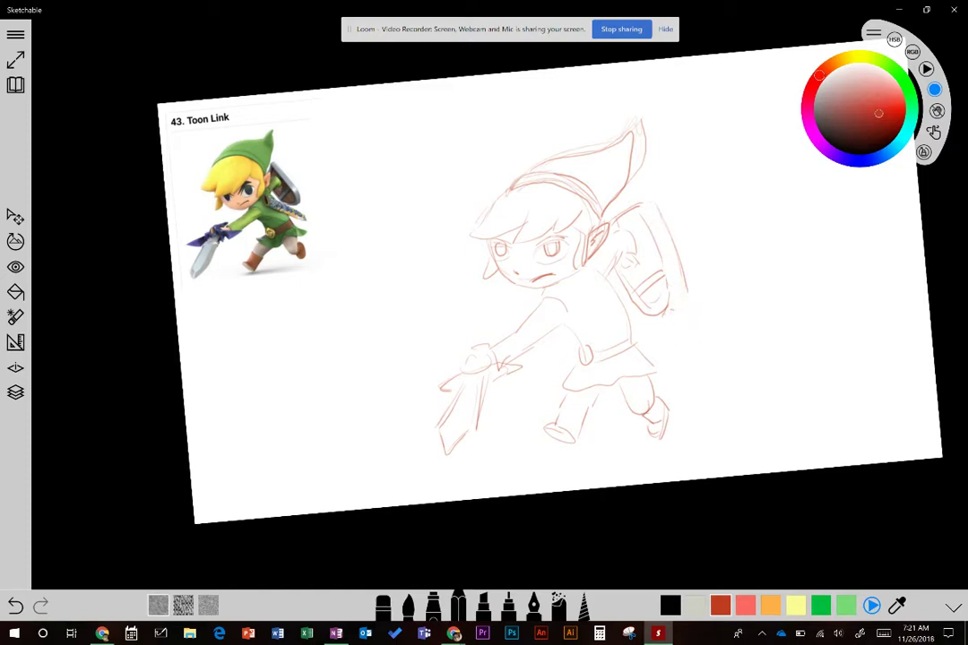
mouse_move(640, 205)
mouse_down()
mouse_move(667, 252)
mouse_move(669, 303)
mouse_up()
key(ctrl+z)
drag(639, 205, 665, 306)
mouse_move(665, 214)
mouse_down()
mouse_move(686, 283)
mouse_move(684, 312)
mouse_move(673, 319)
mouse_up()
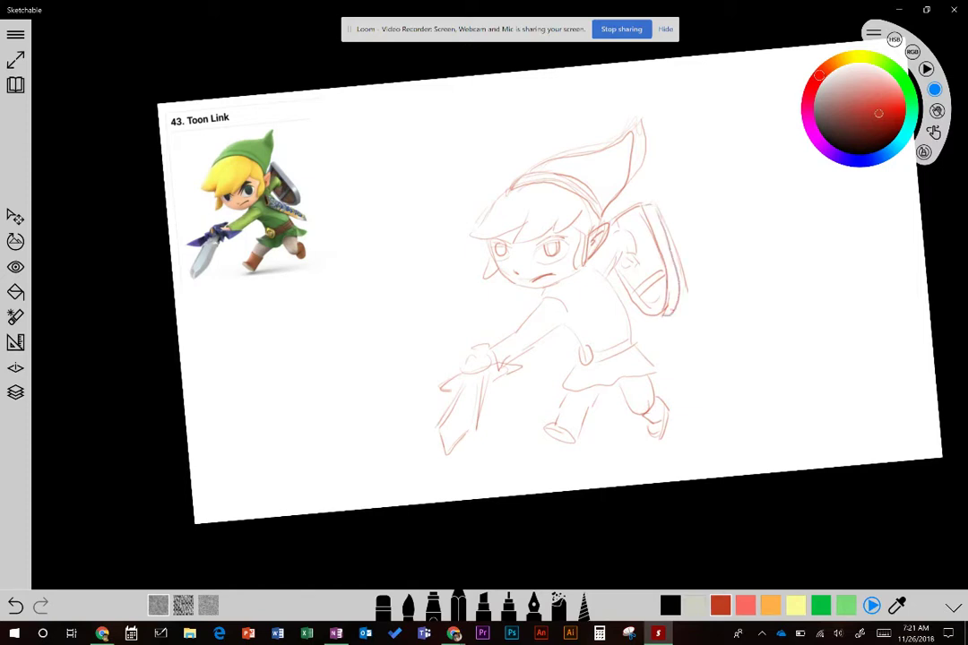
click(383, 605)
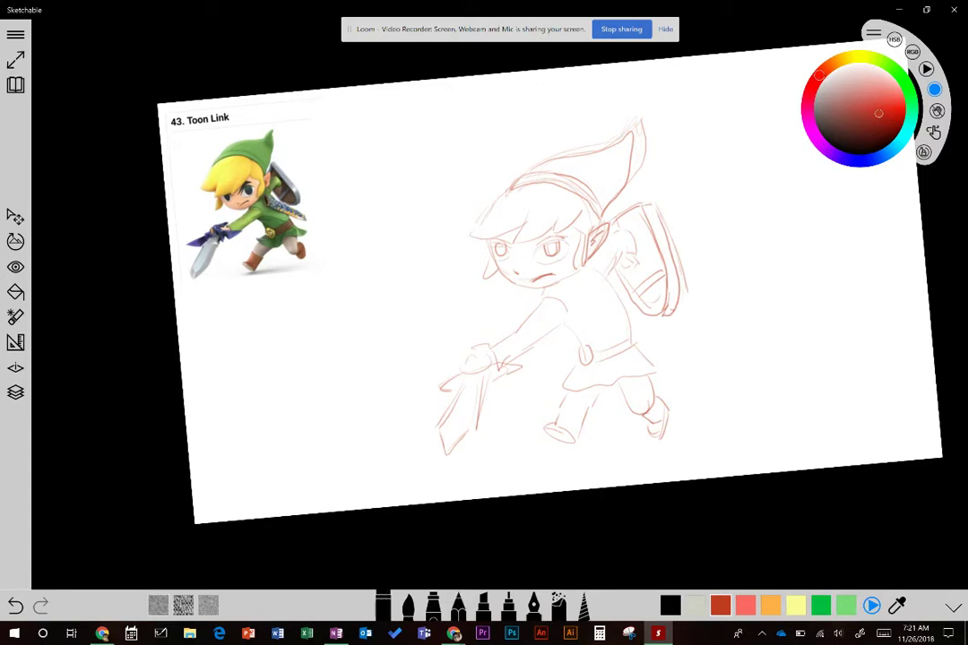
mouse_move(685, 315)
mouse_down()
mouse_move(672, 317)
mouse_move(689, 277)
mouse_up()
- Sketch the long narrow scabbard running diagonally from the shoulder across the back, with a rounded upper end and pointed tip
click(459, 606)
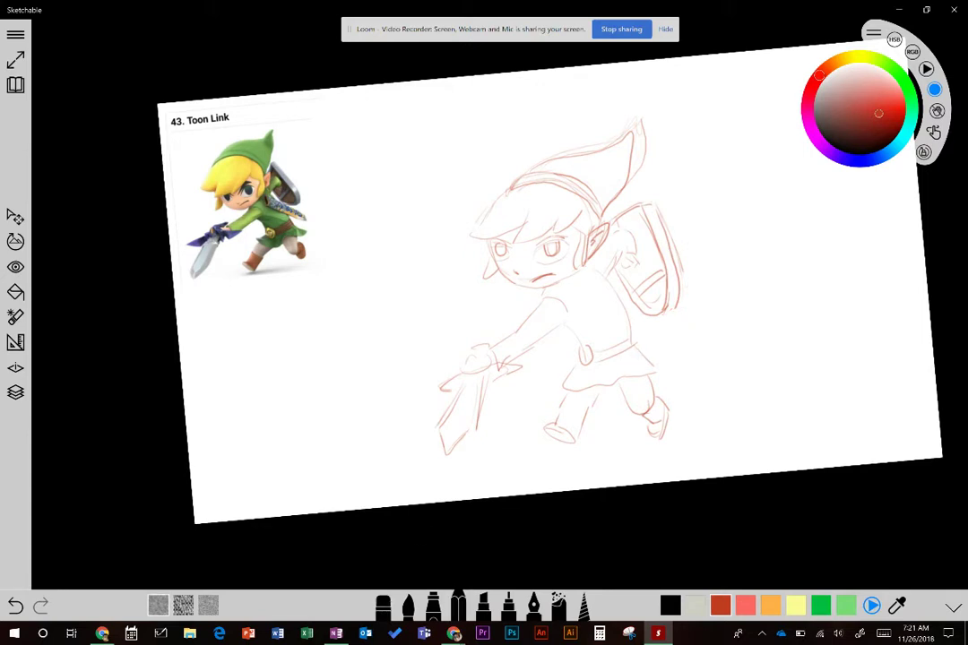
drag(693, 231, 678, 178)
scroll(678, 178, up, 5)
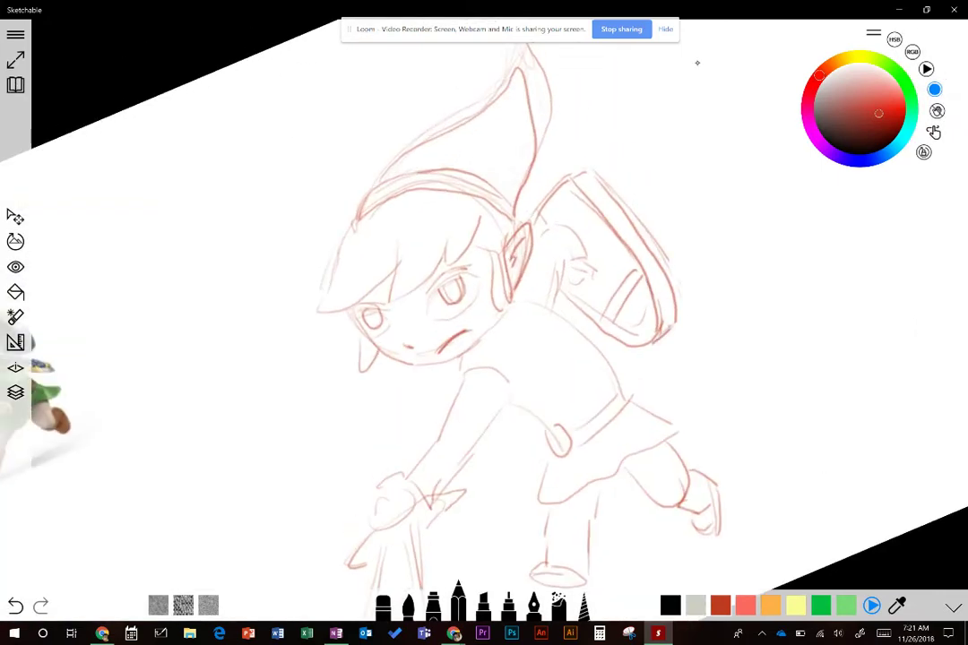
drag(762, 209, 793, 234)
scroll(794, 235, down, 5)
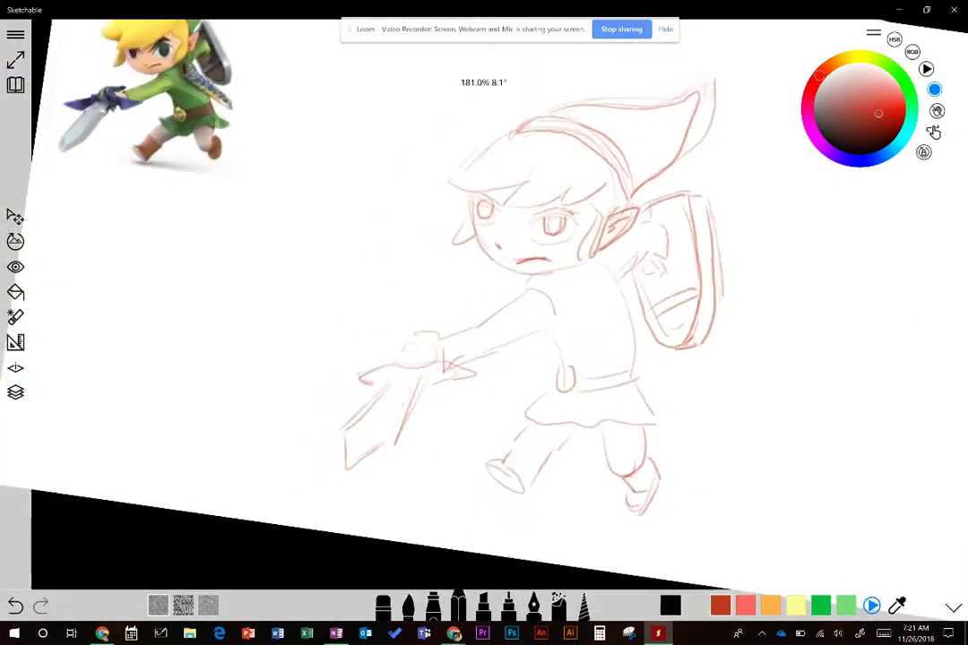
scroll(592, 314, up, 2)
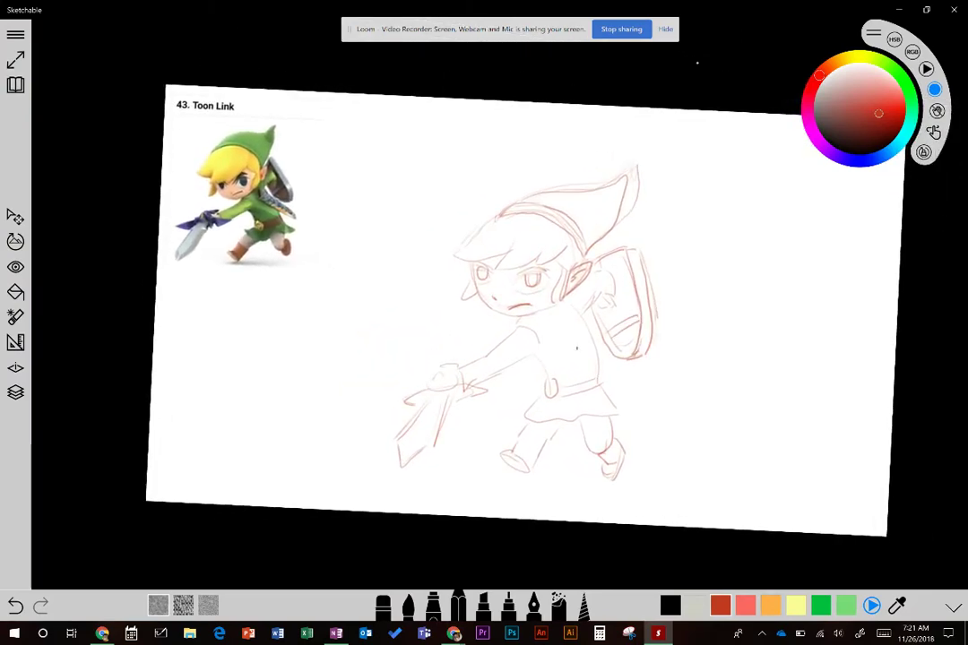
drag(553, 310, 621, 375)
drag(562, 308, 552, 326)
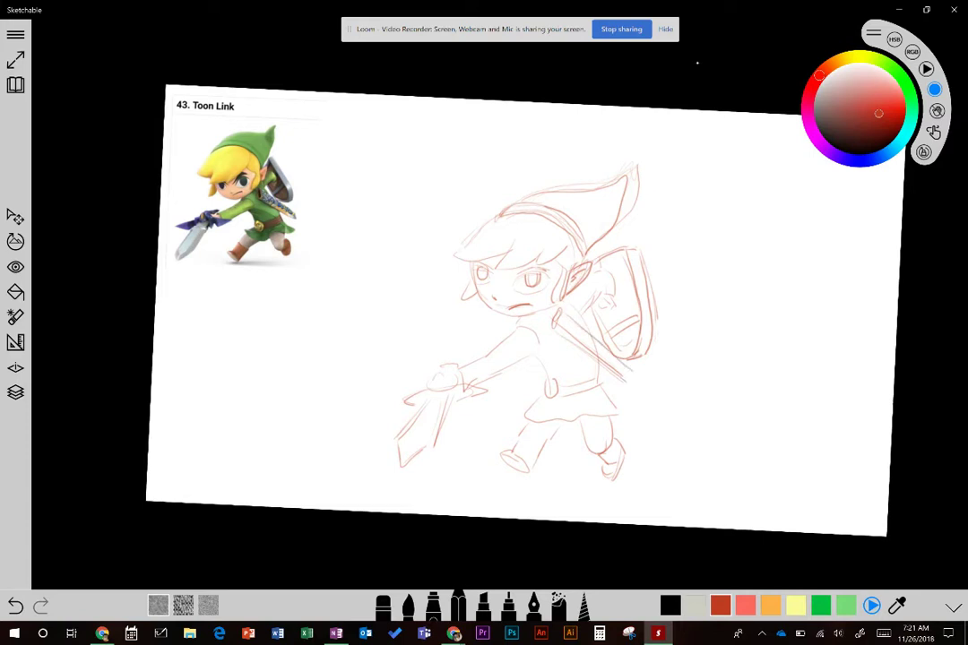
drag(565, 312, 652, 389)
- Darken the outline of the hair fringe and side locks and go over the jawline
drag(516, 287, 549, 313)
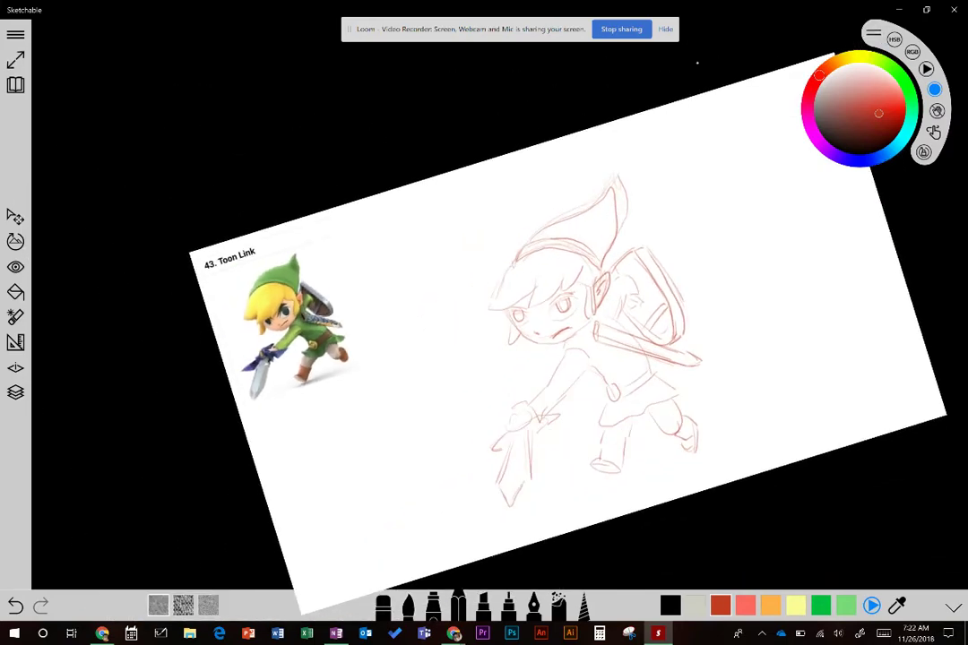
mouse_move(513, 269)
mouse_down()
mouse_move(497, 299)
mouse_move(509, 309)
mouse_move(534, 288)
mouse_up()
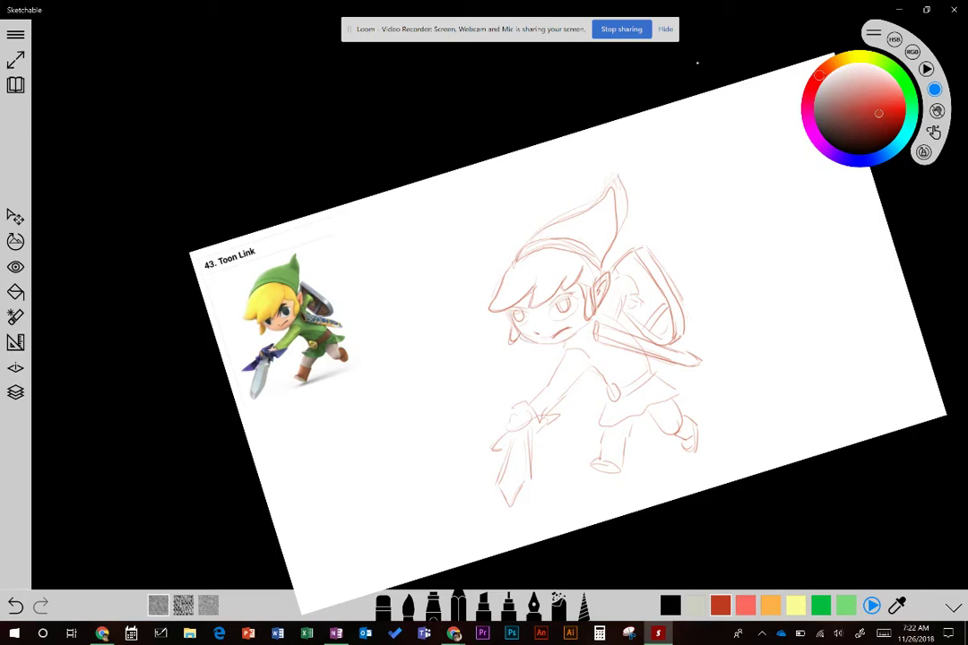
drag(543, 345, 587, 320)
- Fill both pupils solid red and darken the outlines and upper lids of the eyes
scroll(566, 324, up, 5)
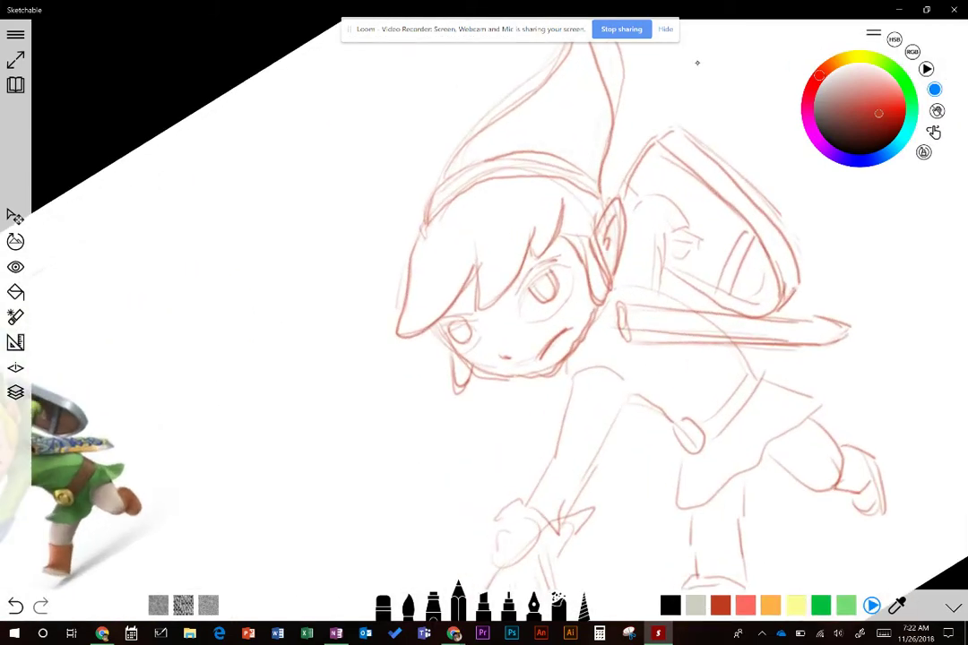
mouse_move(536, 280)
mouse_down()
mouse_move(539, 296)
mouse_move(541, 280)
mouse_move(544, 296)
mouse_move(547, 279)
mouse_move(554, 294)
mouse_move(540, 300)
mouse_move(554, 275)
mouse_up()
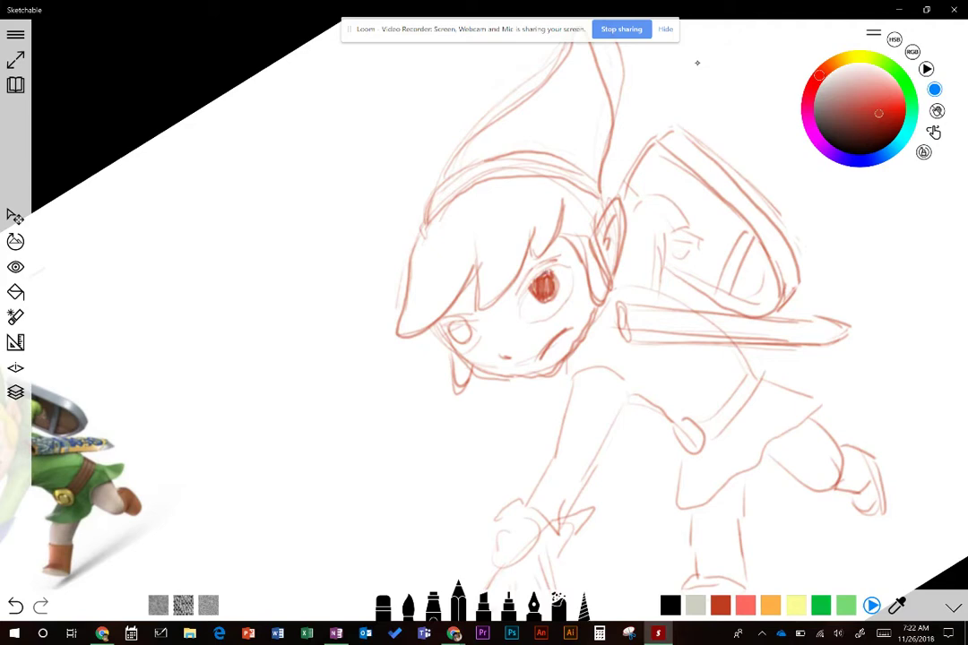
scroll(538, 295, down, 4)
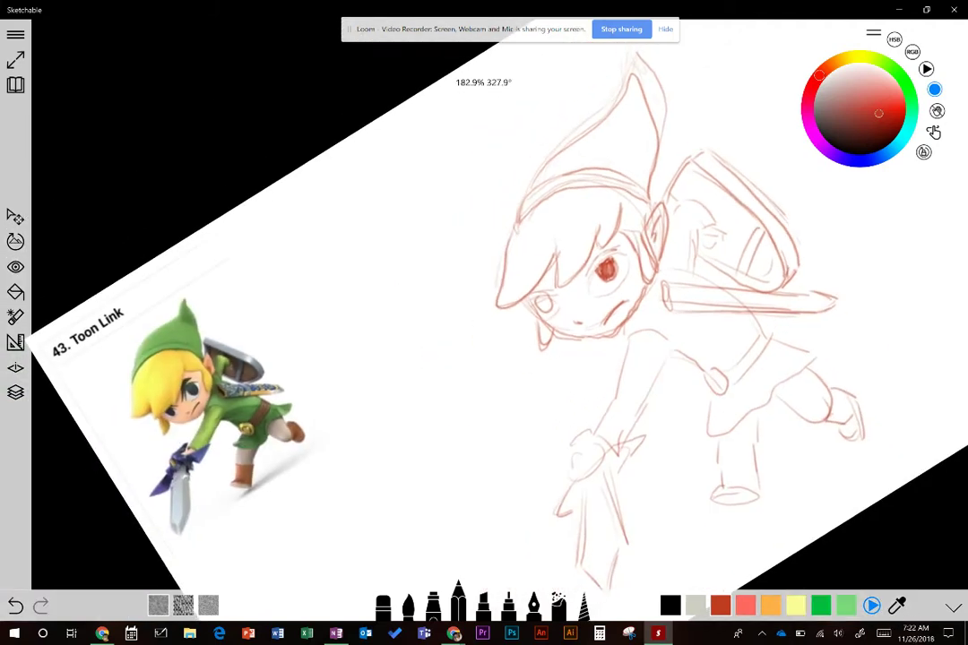
scroll(538, 295, up, 5)
scroll(538, 278, up, 1)
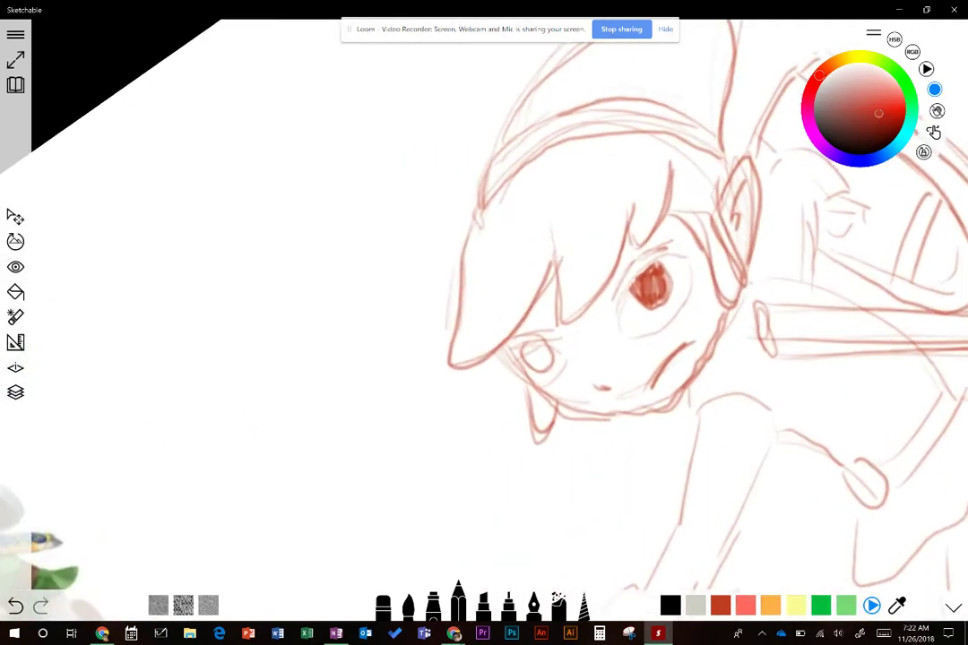
mouse_move(525, 344)
mouse_down()
mouse_move(545, 368)
mouse_move(551, 352)
mouse_up()
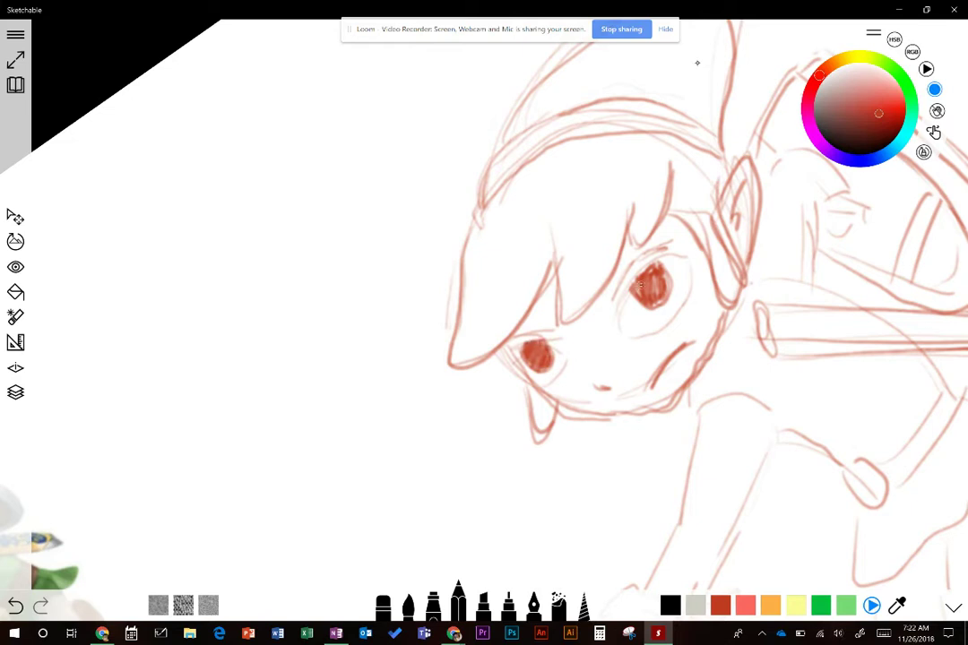
mouse_move(642, 285)
mouse_down()
mouse_move(649, 279)
mouse_move(646, 292)
mouse_move(652, 281)
mouse_move(649, 290)
mouse_move(663, 296)
mouse_move(666, 285)
mouse_up()
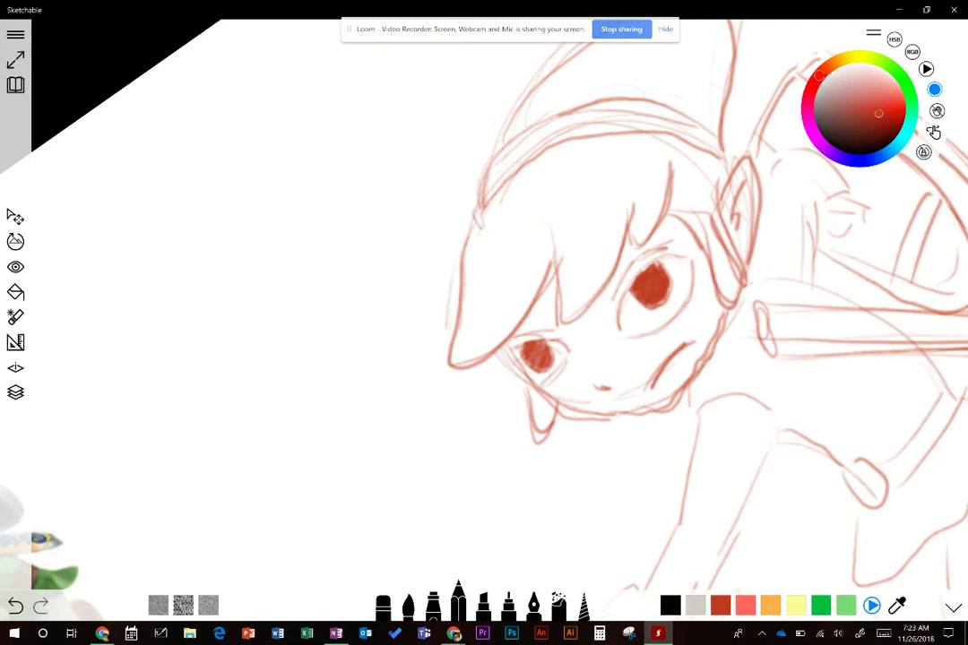
scroll(573, 296, up, 2)
drag(585, 304, 614, 258)
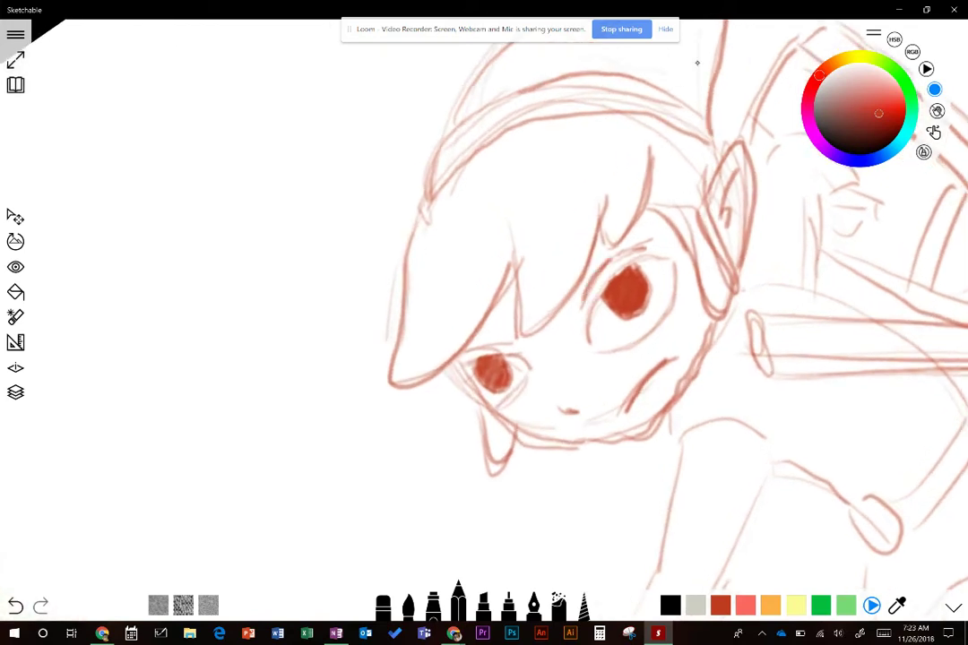
drag(709, 201, 777, 201)
- Go over the neck, tunic front, belt with its round buckle, and the upper part of the scabbard with darker lines
scroll(627, 358, down, 8)
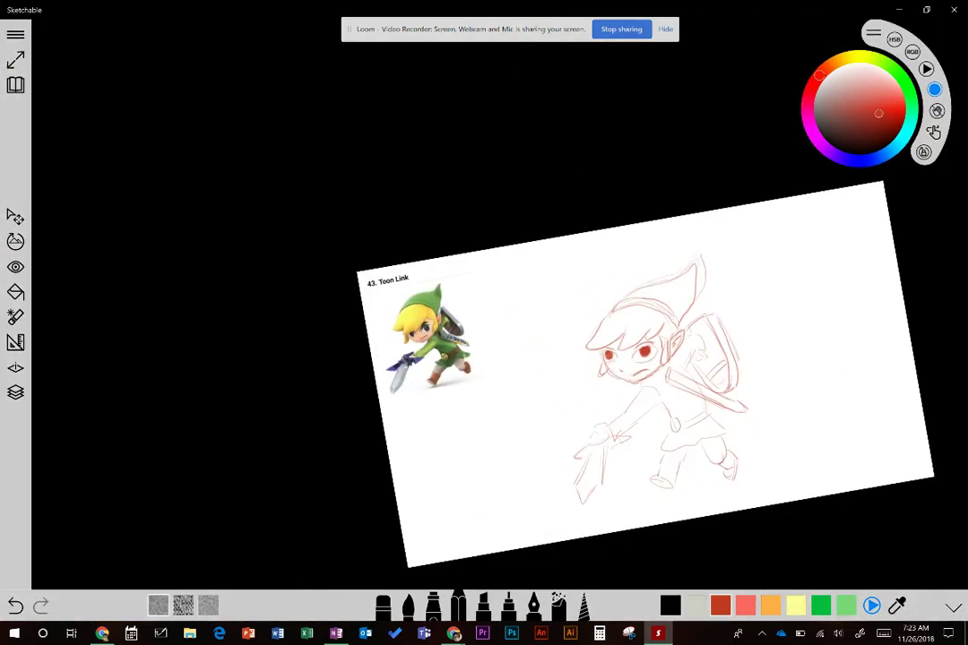
scroll(573, 341, up, 8)
drag(503, 325, 496, 338)
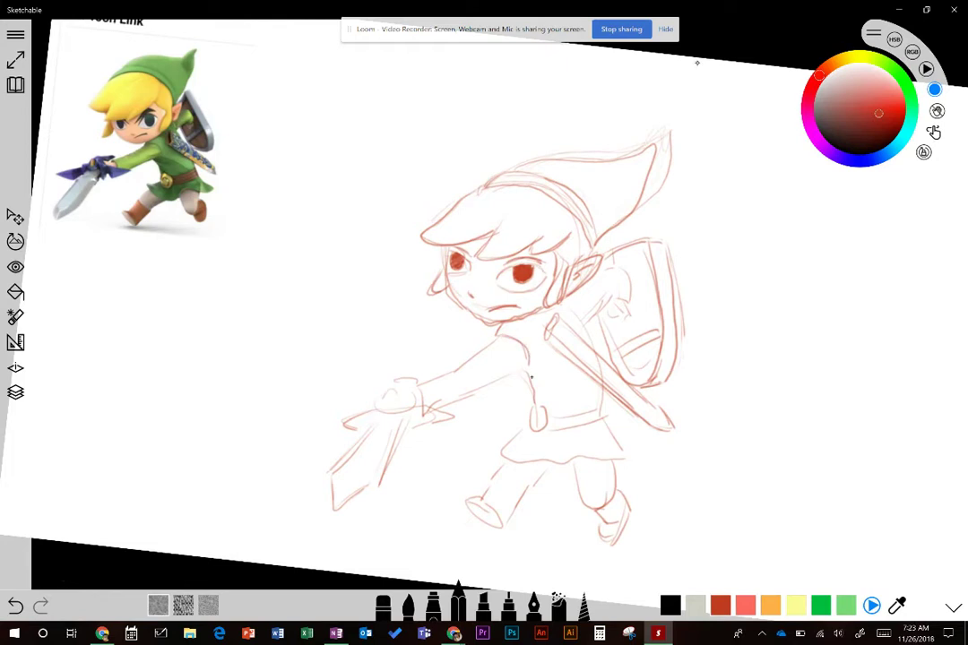
mouse_move(522, 373)
mouse_down()
mouse_move(545, 416)
mouse_move(535, 421)
mouse_move(540, 412)
mouse_move(598, 409)
mouse_move(590, 420)
mouse_move(599, 408)
mouse_up()
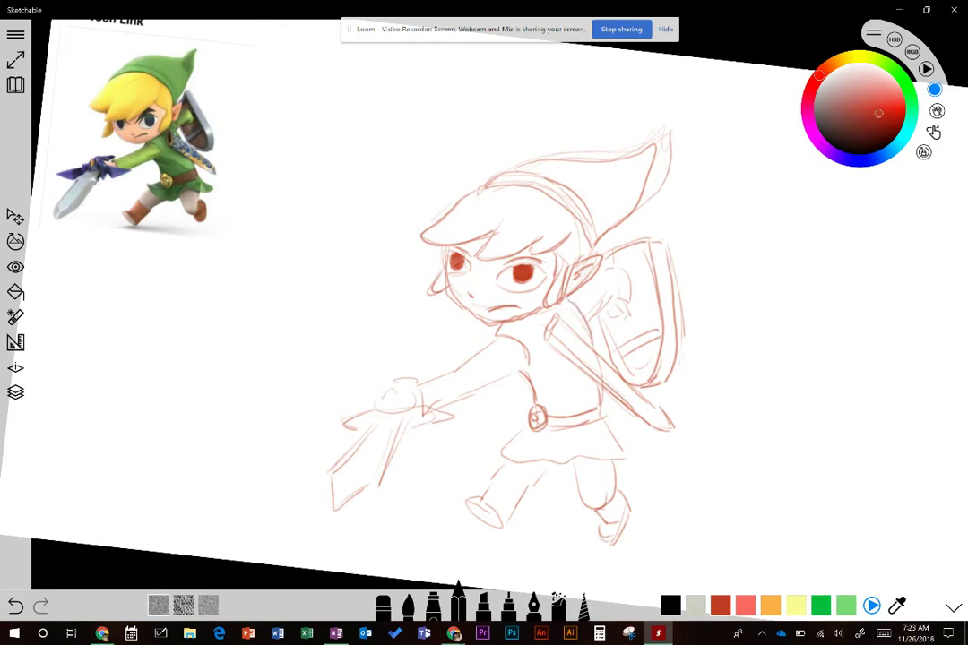
mouse_move(554, 319)
mouse_down()
mouse_move(548, 338)
mouse_move(556, 316)
mouse_move(593, 382)
mouse_move(611, 363)
mouse_up()
- Darken the rear arm and gripping hand, the strap bands inside the shield, and the shield's double rim
drag(606, 272, 629, 287)
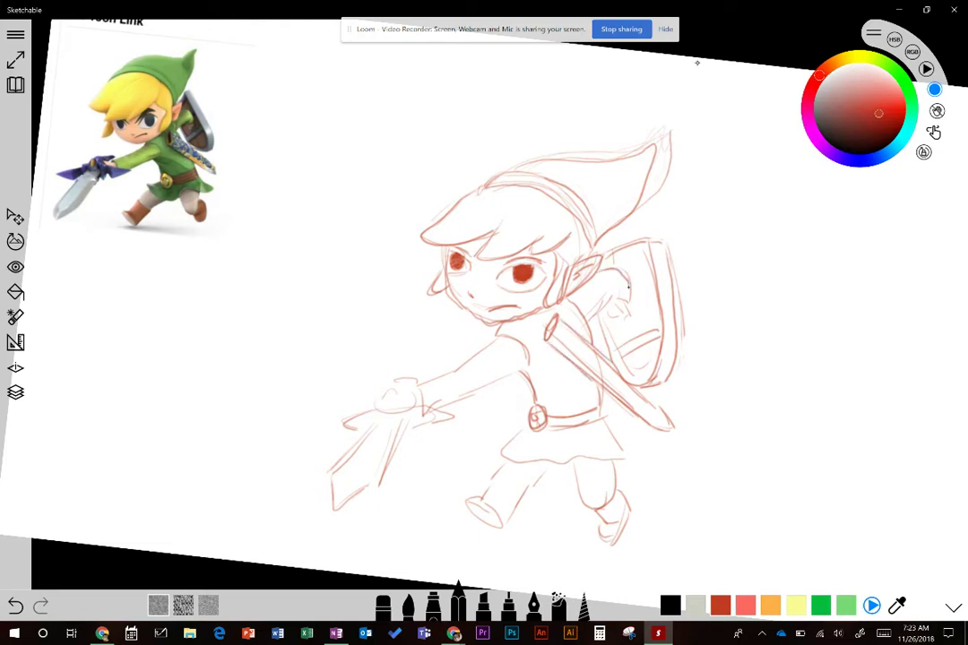
mouse_move(589, 317)
mouse_down()
mouse_move(611, 294)
mouse_move(633, 296)
mouse_move(620, 317)
mouse_move(660, 332)
mouse_up()
mouse_move(615, 359)
mouse_down()
mouse_move(634, 350)
mouse_move(633, 384)
mouse_up()
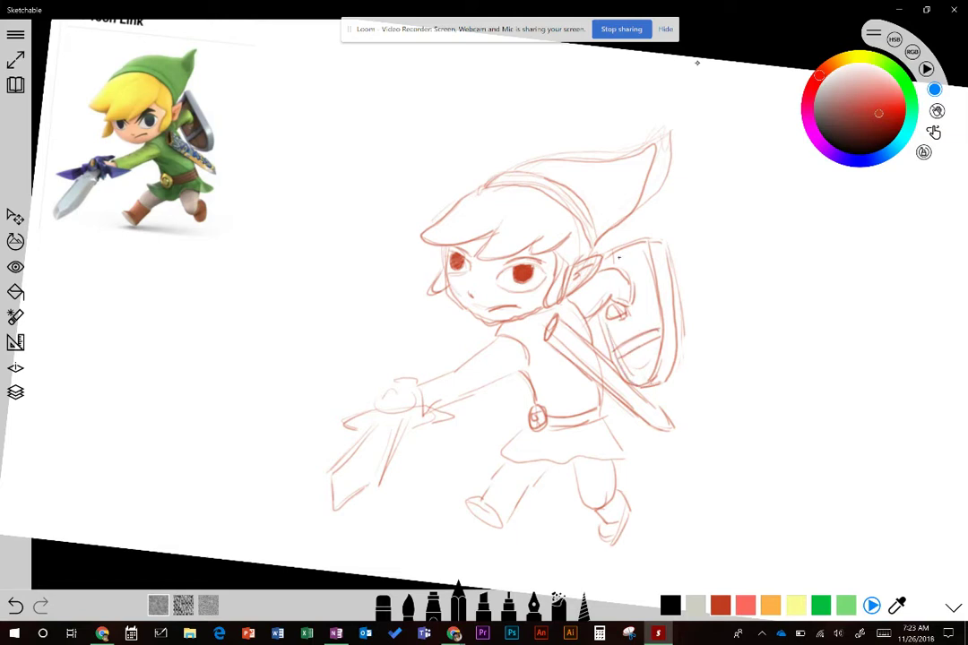
drag(654, 255, 661, 328)
drag(670, 246, 677, 349)
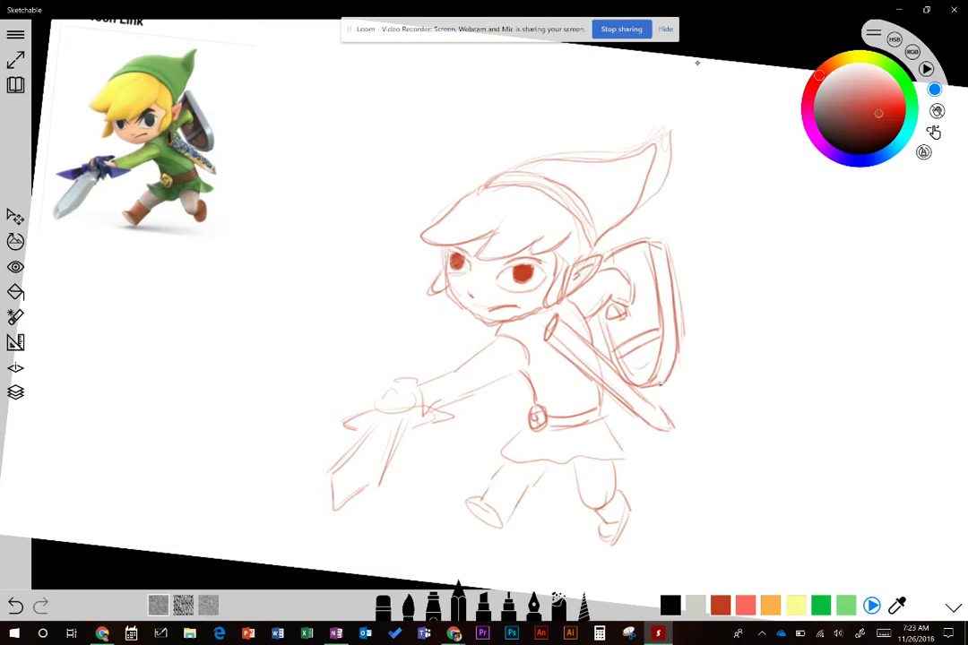
- Redraw the front arm with firmer lines and a curved sleeve edge at the shoulder
drag(730, 199, 764, 133)
drag(570, 351, 646, 351)
mouse_move(598, 295)
mouse_down()
mouse_move(557, 363)
mouse_move(589, 349)
mouse_move(623, 314)
mouse_up()
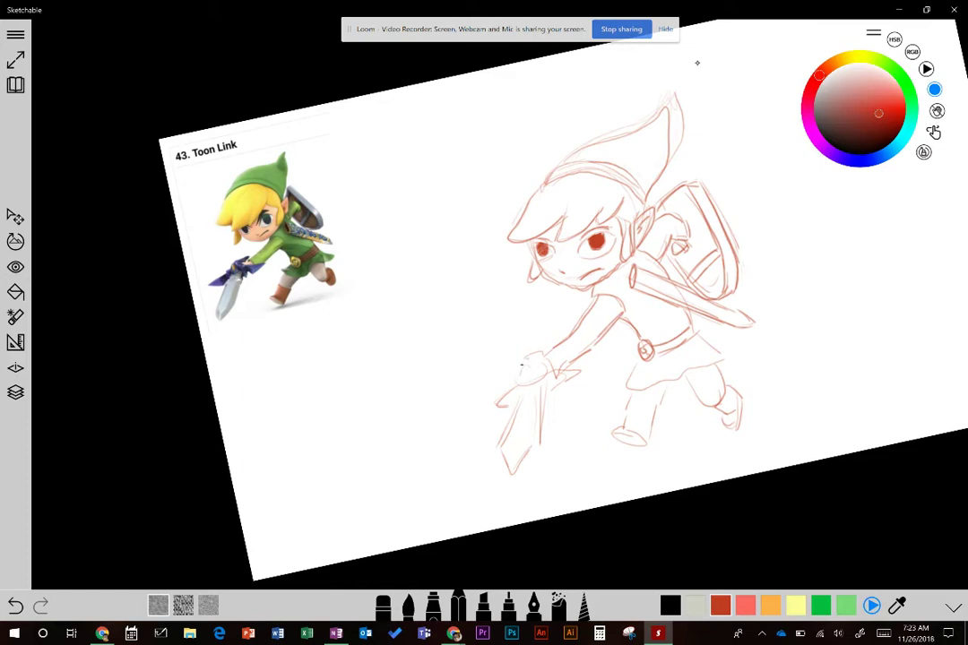
- Define the sword hand and redraw the sword's curved crossguard and its pointed blade with darker lines
mouse_move(523, 365)
mouse_down()
mouse_move(543, 354)
mouse_move(526, 378)
mouse_move(541, 363)
mouse_up()
mouse_move(525, 386)
mouse_down()
mouse_move(575, 371)
mouse_move(495, 407)
mouse_up()
drag(555, 377, 575, 373)
mouse_move(513, 392)
mouse_down()
mouse_move(508, 405)
mouse_move(512, 392)
mouse_move(573, 375)
mouse_up()
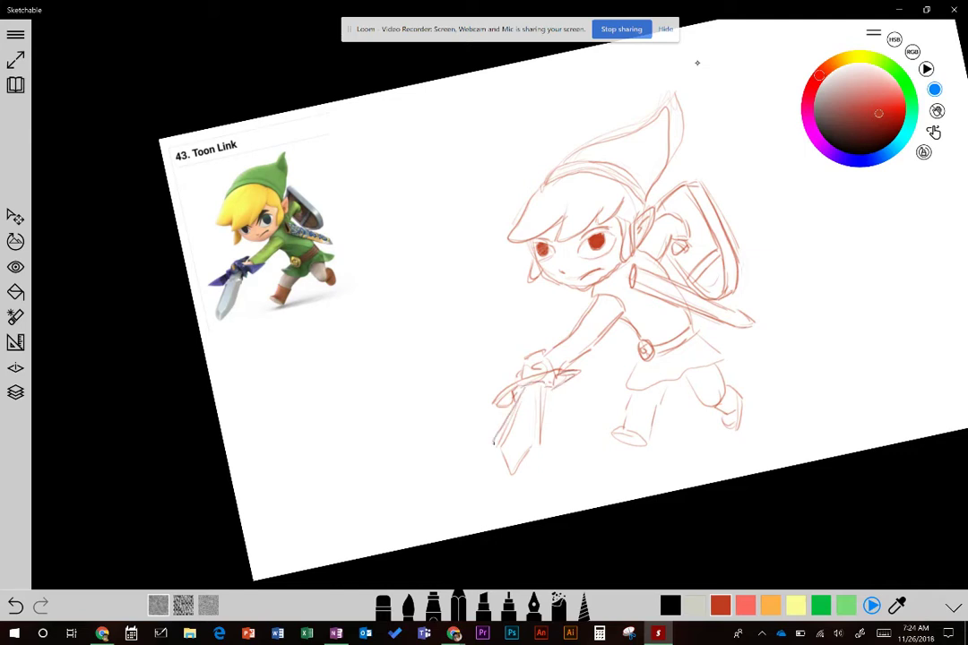
mouse_move(544, 391)
mouse_down()
mouse_move(536, 442)
mouse_move(511, 477)
mouse_move(542, 440)
mouse_up()
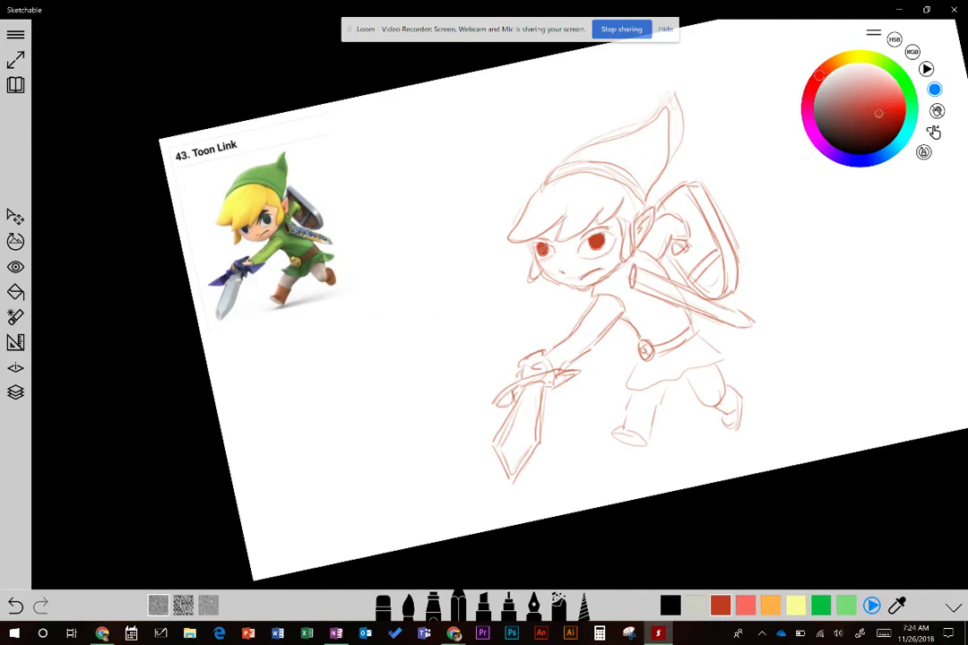
- Firm up the shield's inner lines, the tunic skirt's wavy hem, and the front leg with its boot cuff and sole
mouse_move(661, 214)
mouse_down()
mouse_move(686, 195)
mouse_move(709, 245)
mouse_up()
mouse_move(642, 362)
mouse_down()
mouse_move(628, 392)
mouse_move(714, 364)
mouse_up()
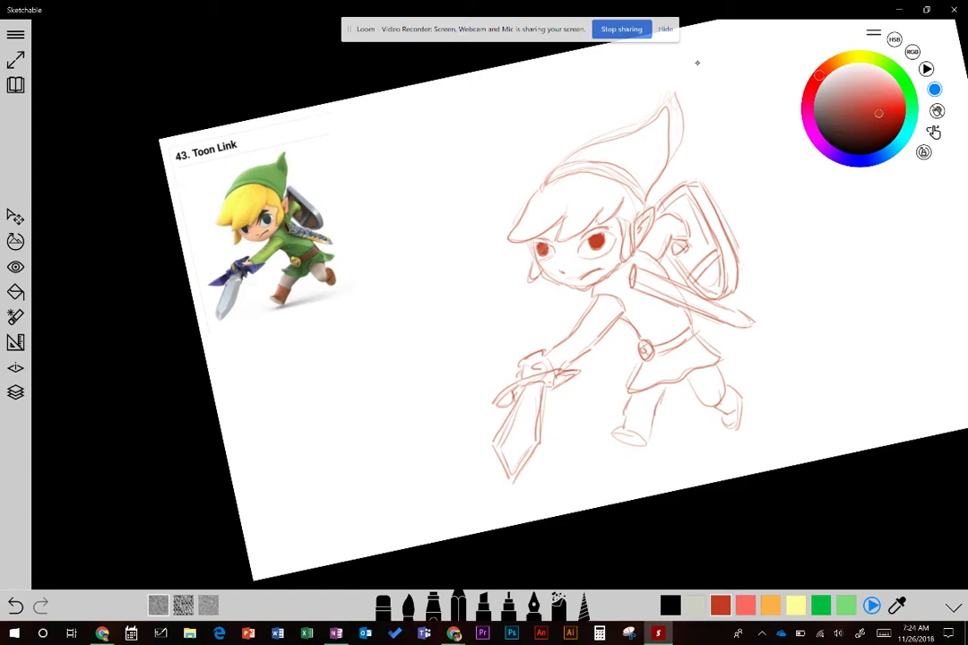
mouse_move(624, 412)
mouse_down()
mouse_move(646, 420)
mouse_move(622, 432)
mouse_move(643, 443)
mouse_move(629, 446)
mouse_move(651, 448)
mouse_up()
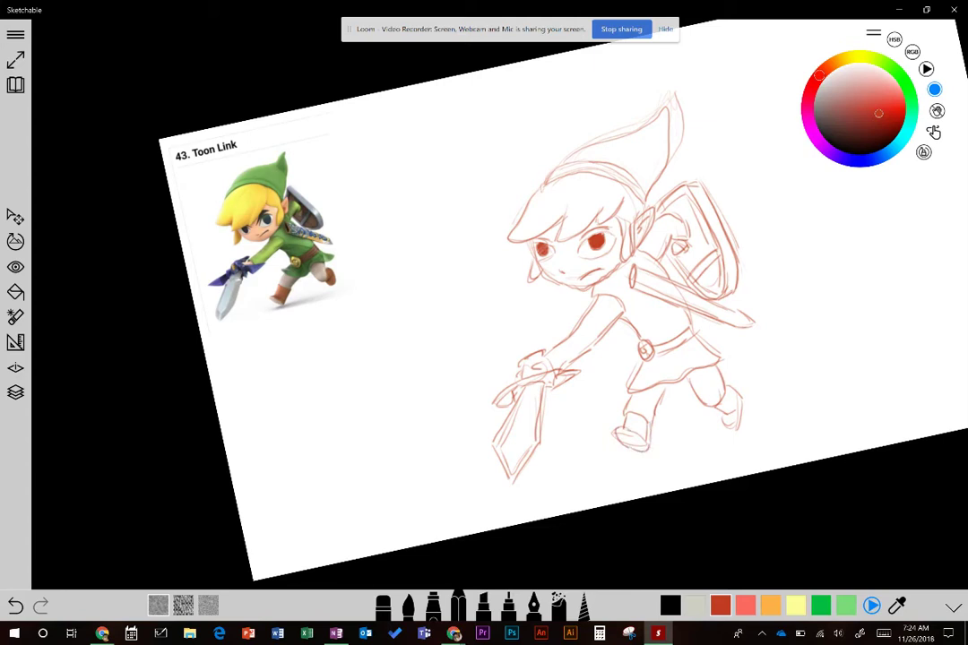
- Darken the rear leg's knee, then erase its boot and redraw it smaller, kicked back behind the leg
mouse_move(714, 405)
mouse_down()
mouse_move(728, 410)
mouse_move(741, 390)
mouse_move(725, 419)
mouse_move(750, 383)
mouse_move(726, 424)
mouse_move(719, 408)
mouse_up()
click(382, 605)
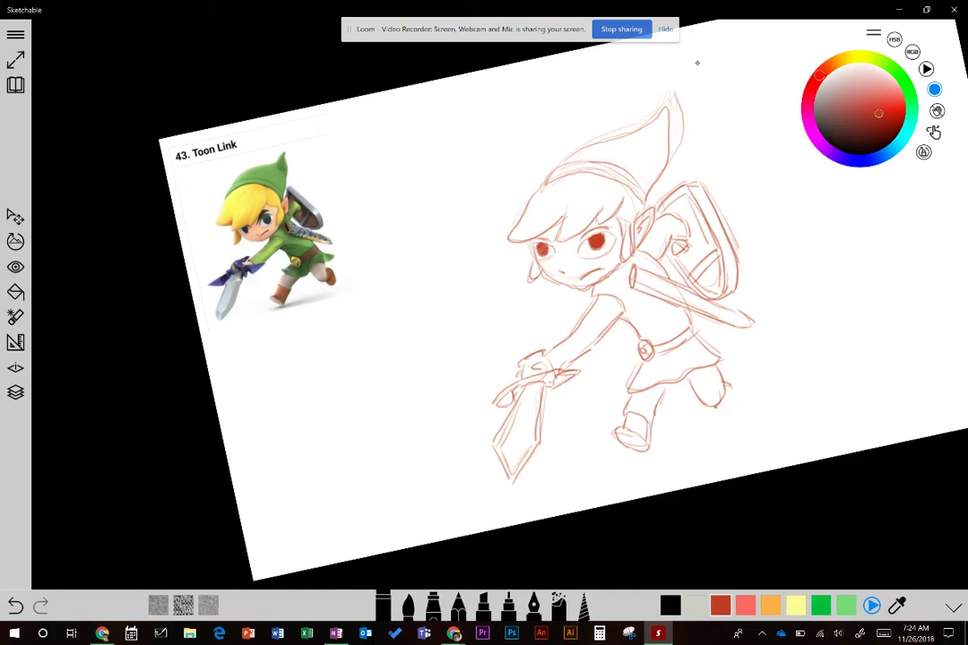
click(458, 605)
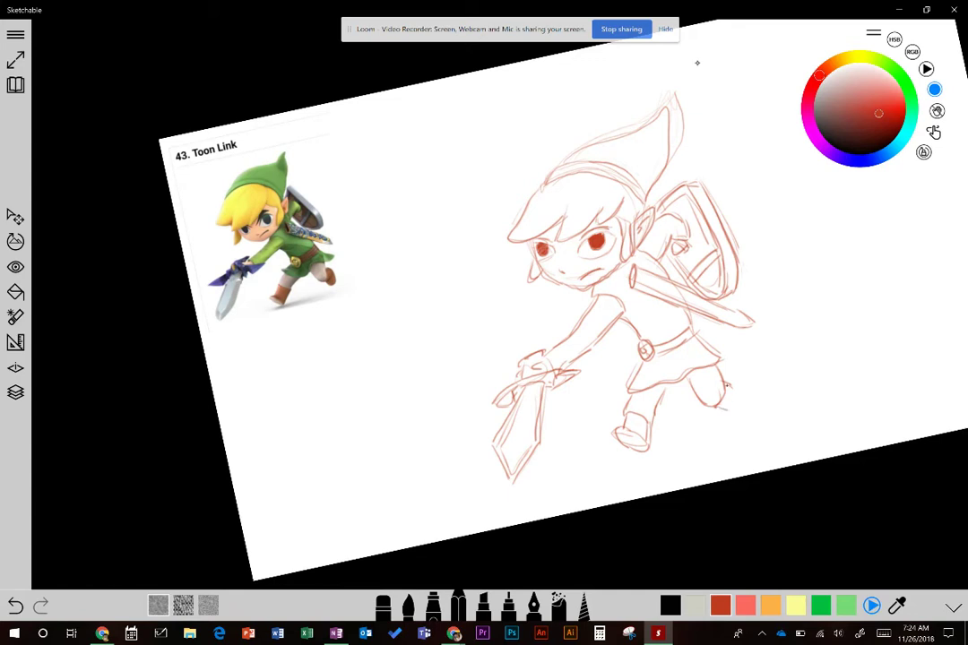
mouse_move(728, 405)
mouse_down()
mouse_move(717, 411)
mouse_move(740, 416)
mouse_up()
- Straighten the canvas and write the rating 6/10 as a fraction in the empty space beside the shield
mouse_move(646, 350)
mouse_down()
mouse_move(629, 321)
mouse_move(611, 376)
mouse_move(594, 363)
mouse_move(571, 406)
mouse_up()
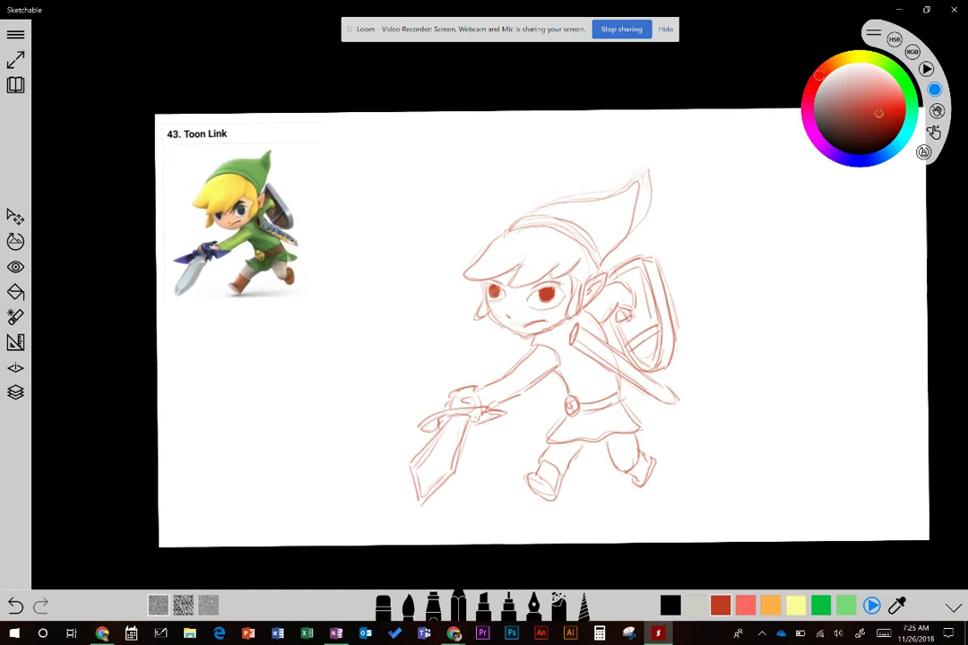
mouse_move(761, 258)
mouse_down()
mouse_move(753, 274)
mouse_move(782, 289)
mouse_up()
mouse_move(755, 303)
mouse_down()
mouse_move(754, 320)
mouse_move(769, 305)
mouse_up()
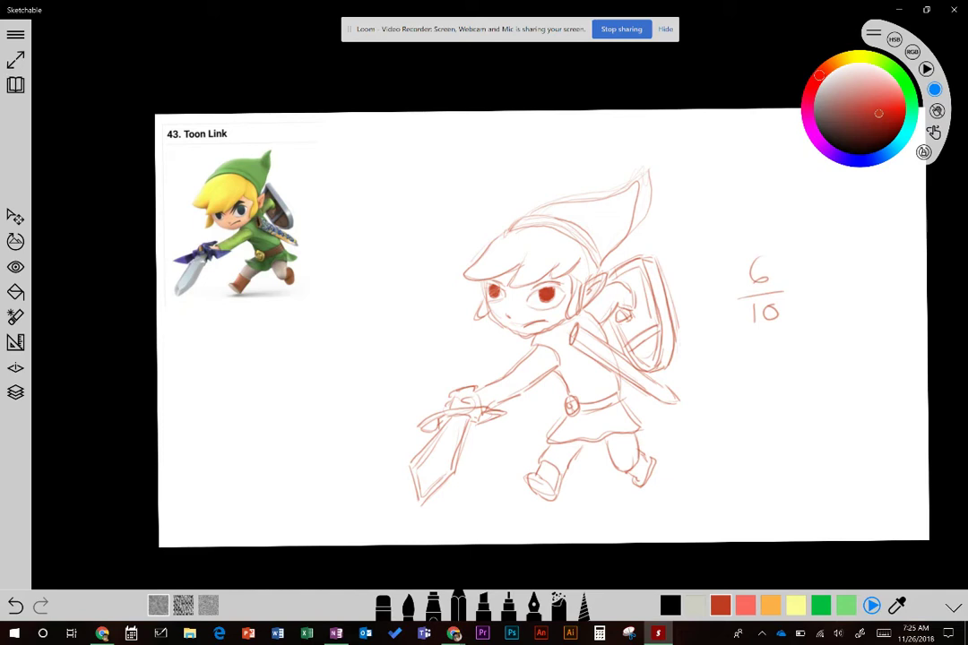
- Draw arrows pointing at the reference image, the sketched head and the sword hand
mouse_move(344, 147)
mouse_down()
mouse_move(303, 170)
mouse_move(313, 170)
mouse_up()
drag(478, 164, 489, 211)
drag(483, 201, 496, 201)
drag(412, 338, 456, 368)
drag(441, 361, 456, 369)
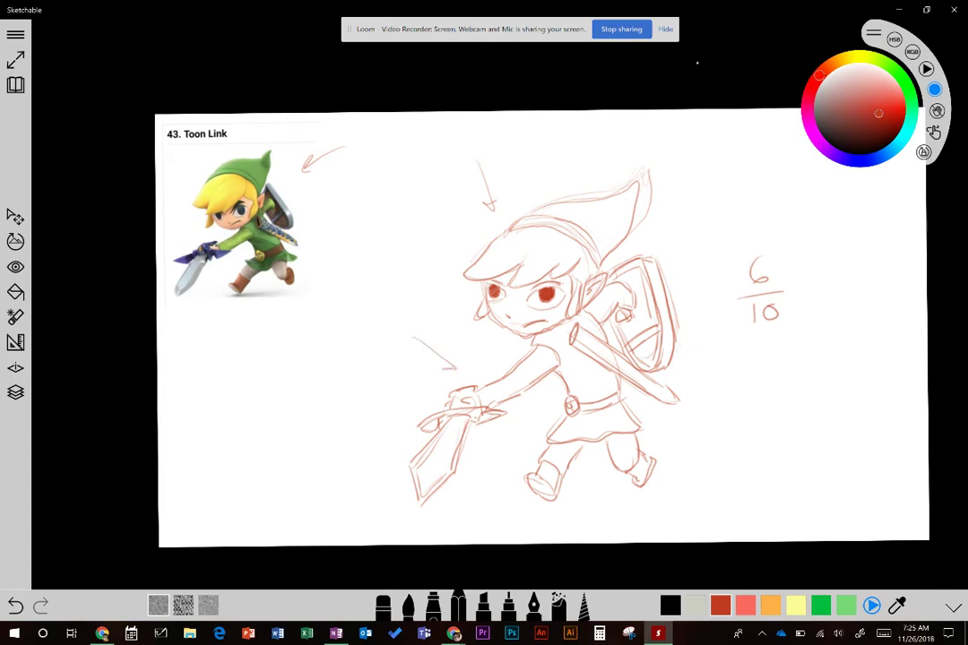